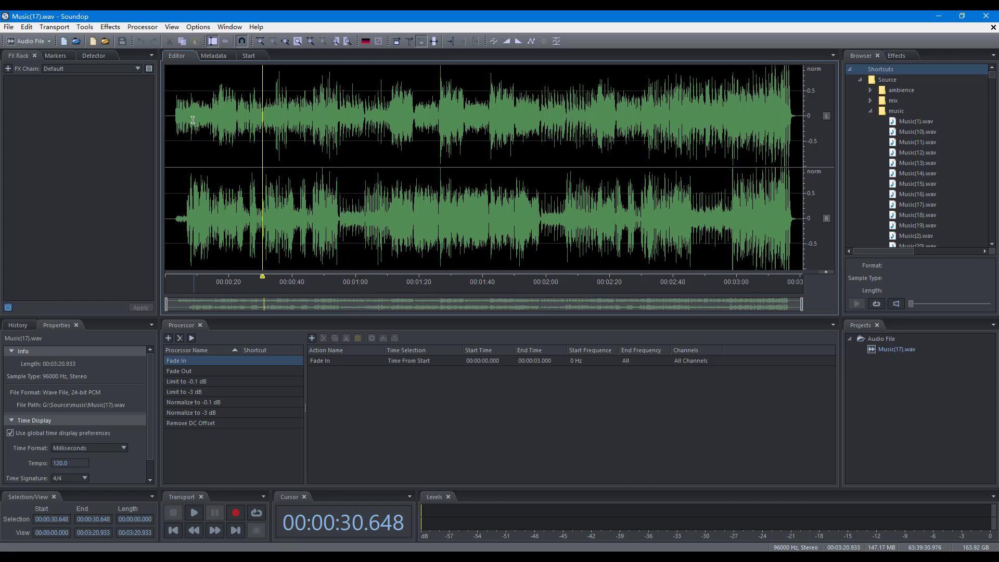
# Step: Browse the Processor menu's built-in processing commands
pyautogui.click(142, 29)
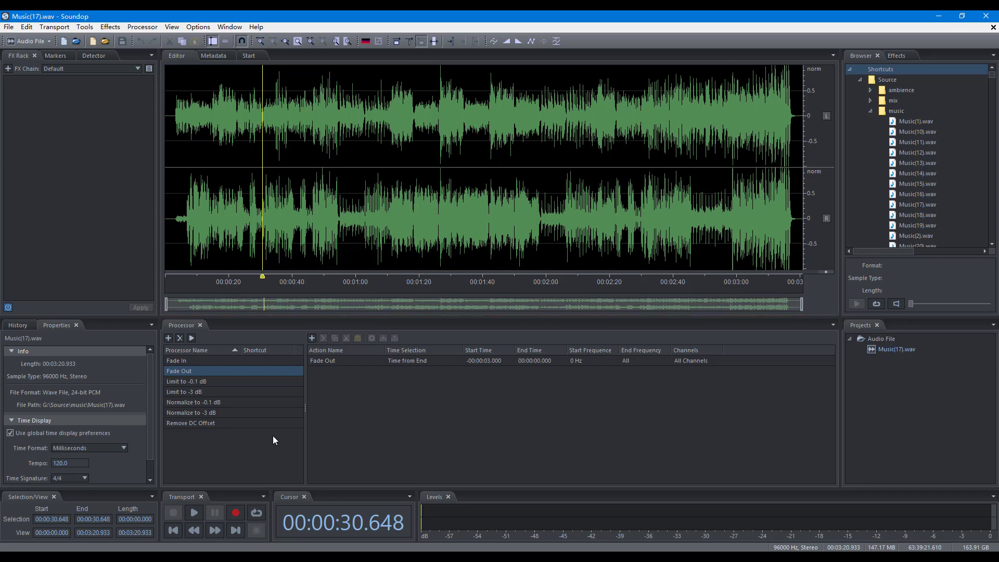
# Step: Add a new empty custom processor with the default name and rename it, leaving New Processor and New Processor2
pyautogui.click(168, 339)
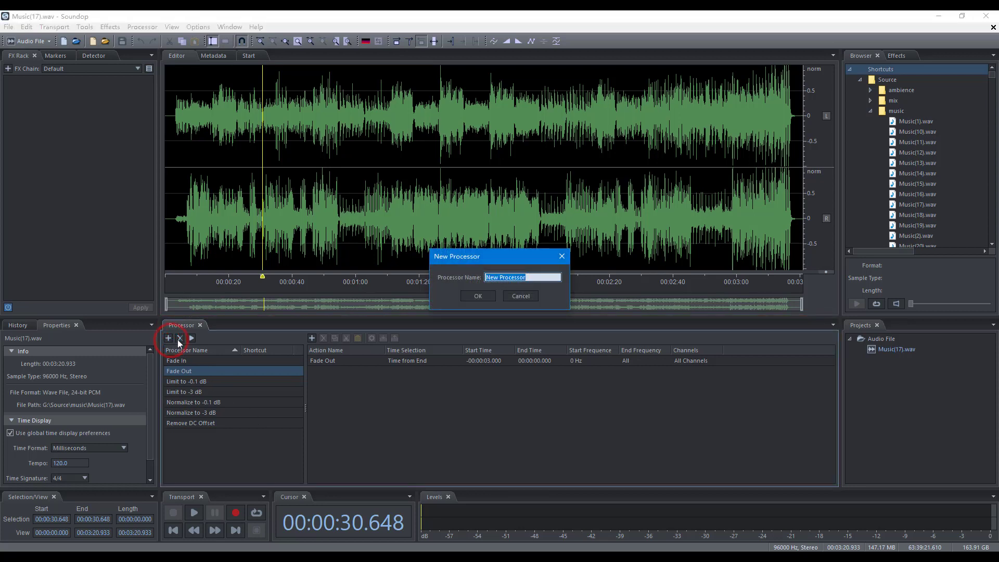
pyautogui.click(478, 295)
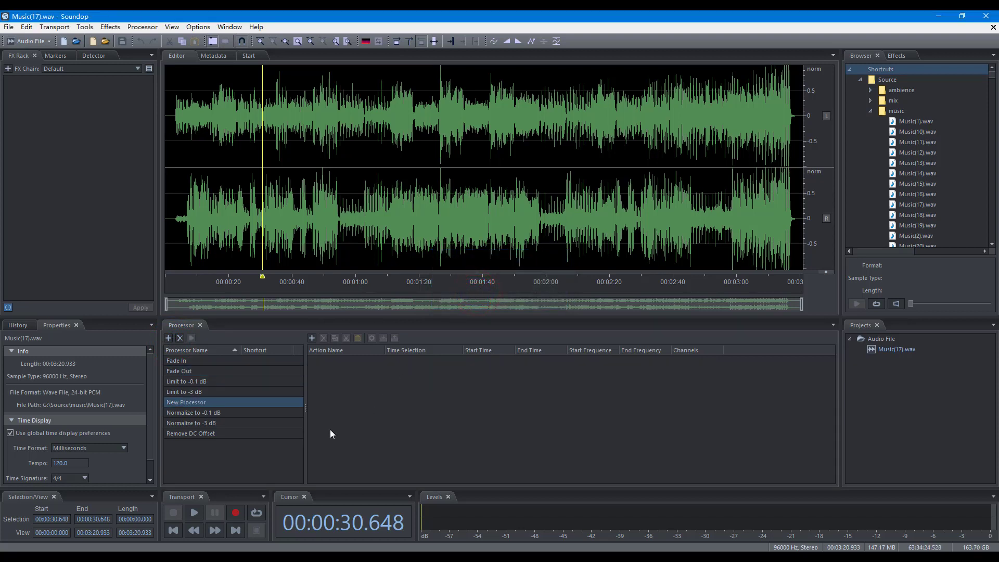
pyautogui.doubleClick(190, 403)
pyautogui.write('C')
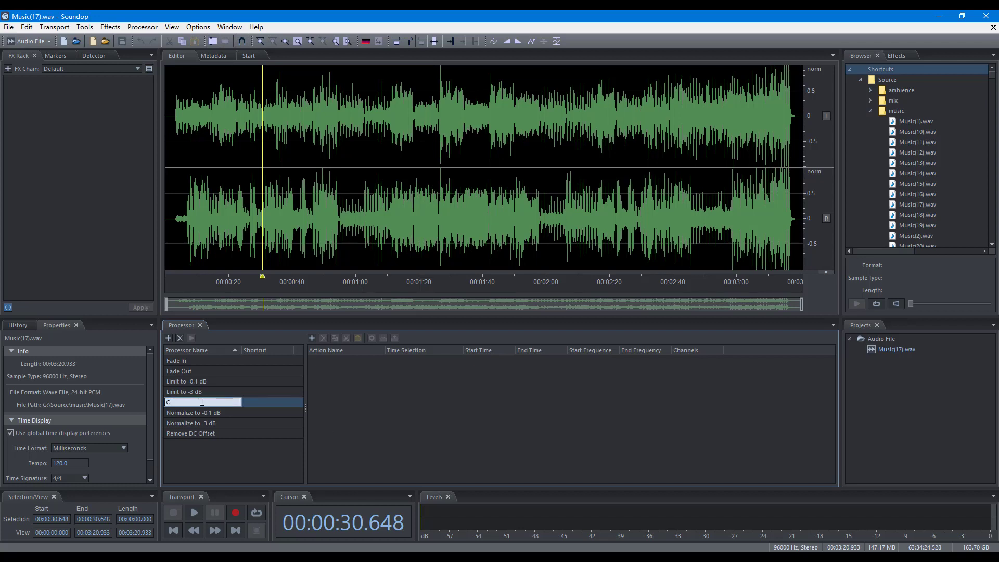
pyautogui.write('onvert')
pyautogui.press('Return')
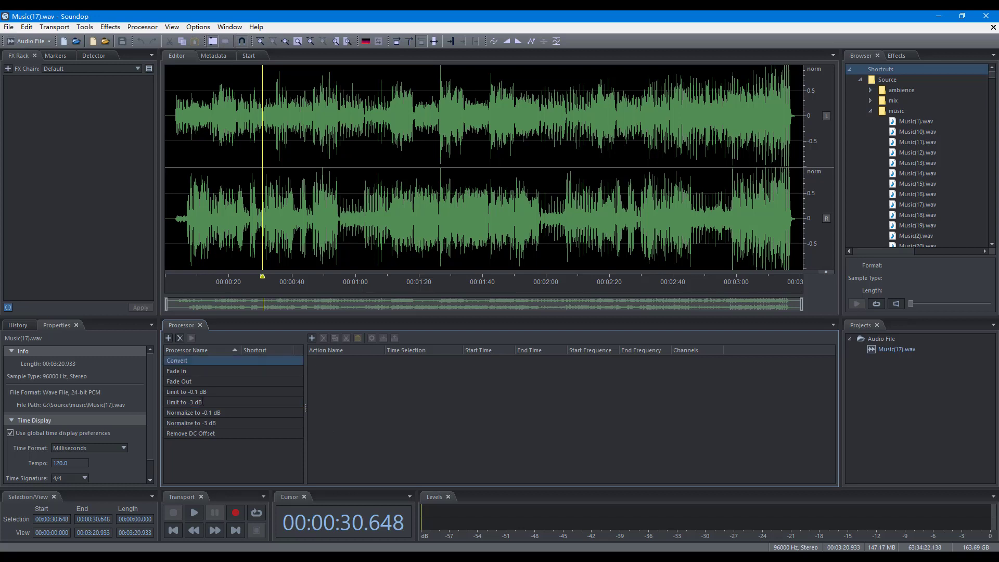
# Step: Remove the selected New Processor entries with the X button and the Delete key, confirming each removal
pyautogui.click(287, 412)
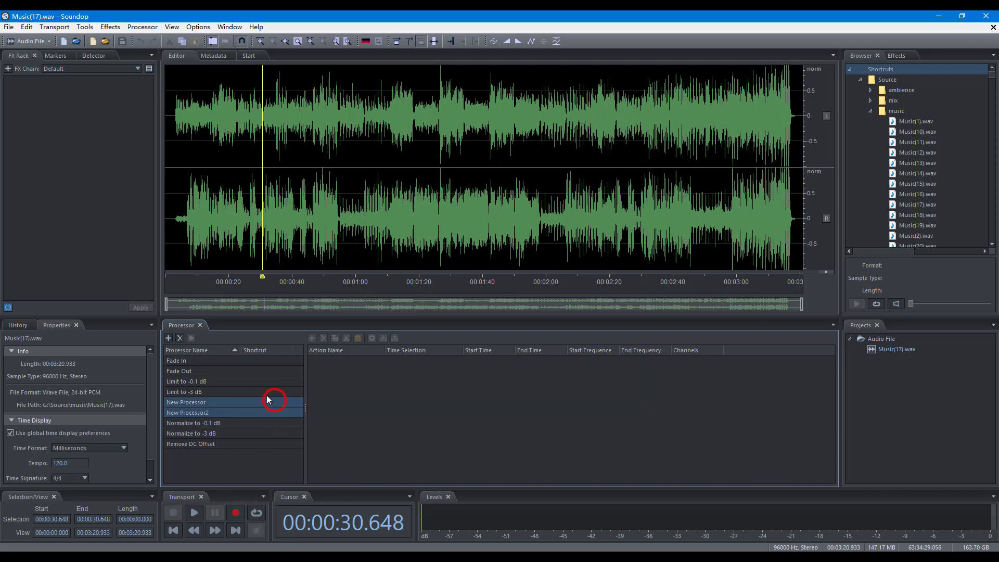
pyautogui.click(178, 338)
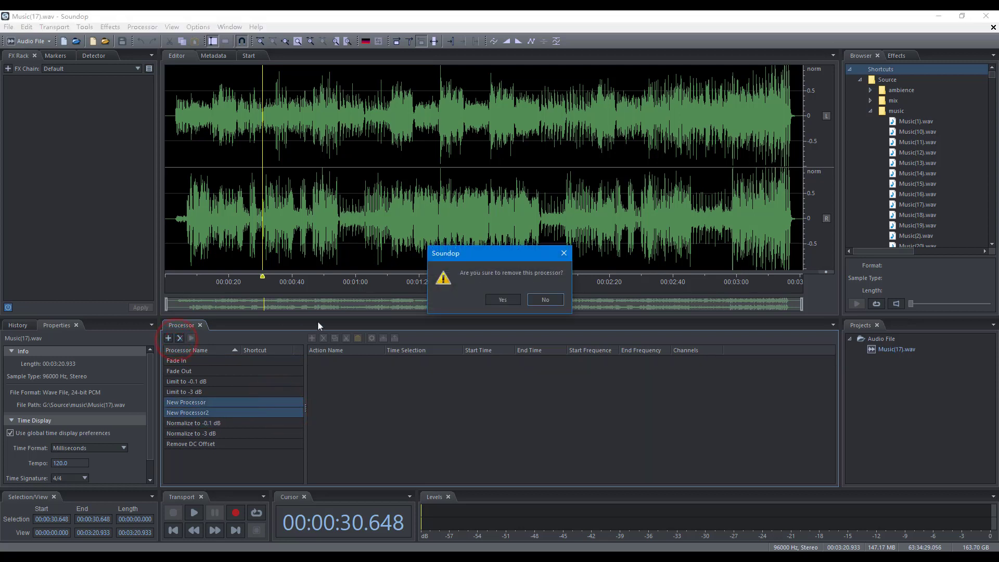
pyautogui.click(501, 298)
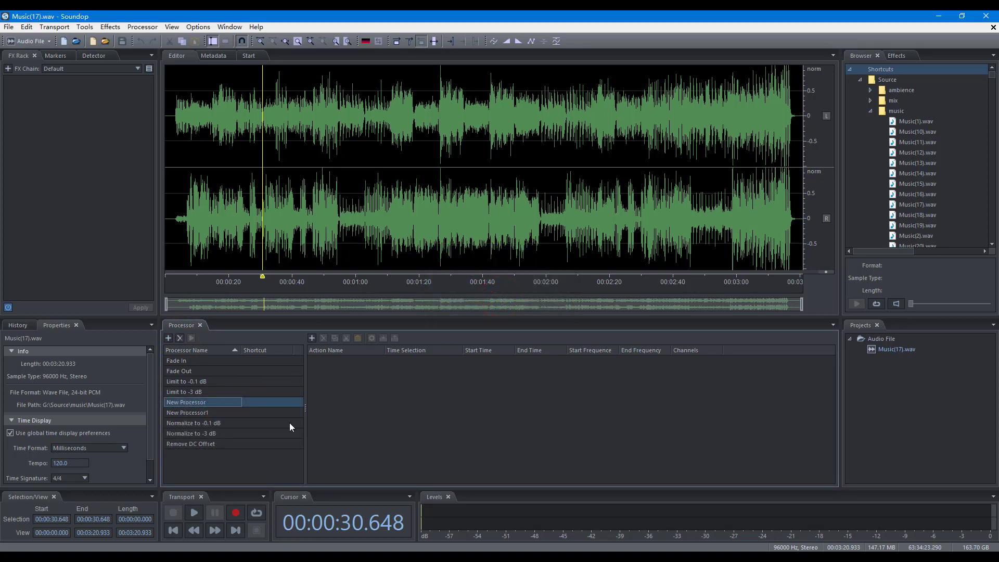
pyautogui.press('Delete')
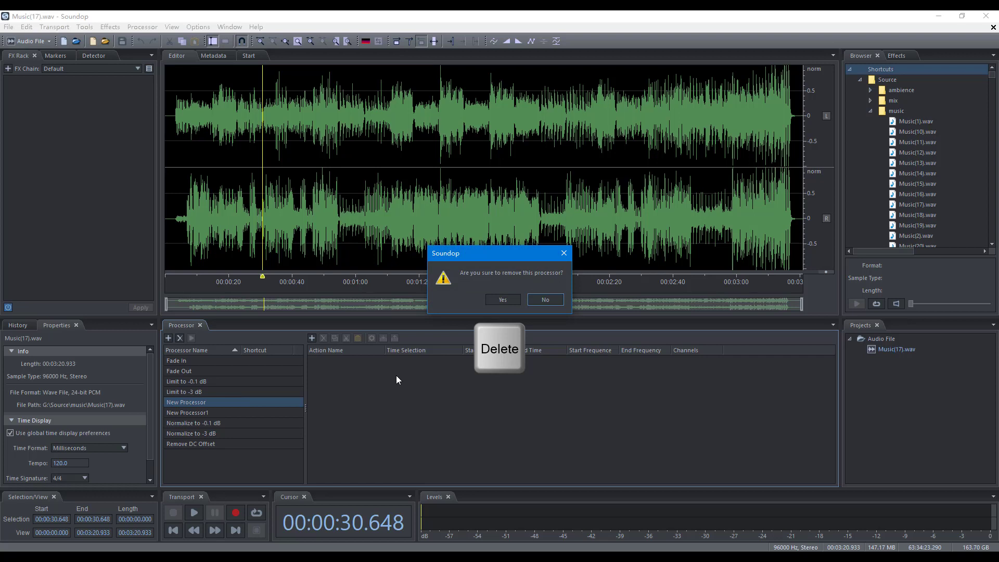
pyautogui.click(502, 302)
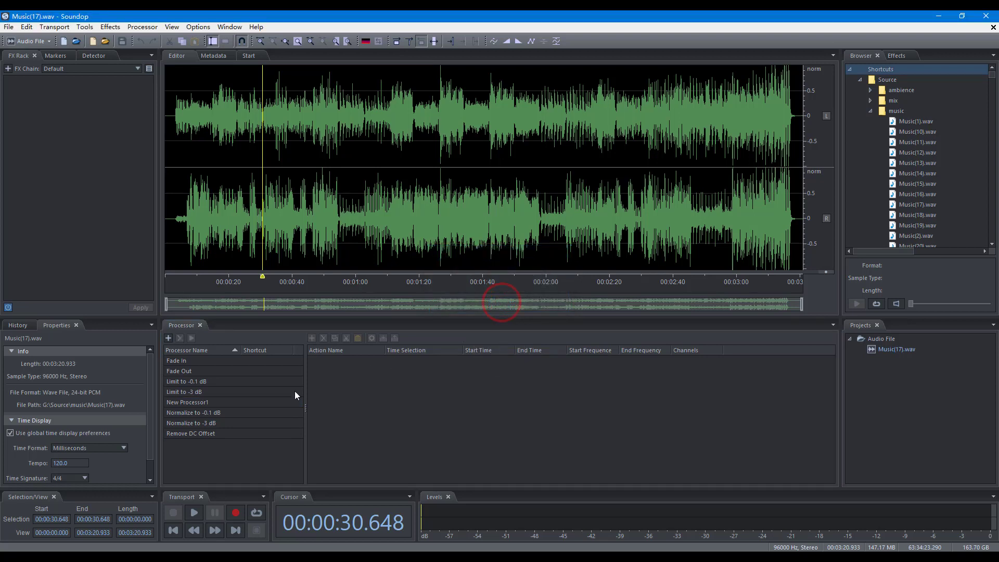
# Step: Delete New Processor1 via Delete Selected Processors and confirm
pyautogui.rightClick(256, 404)
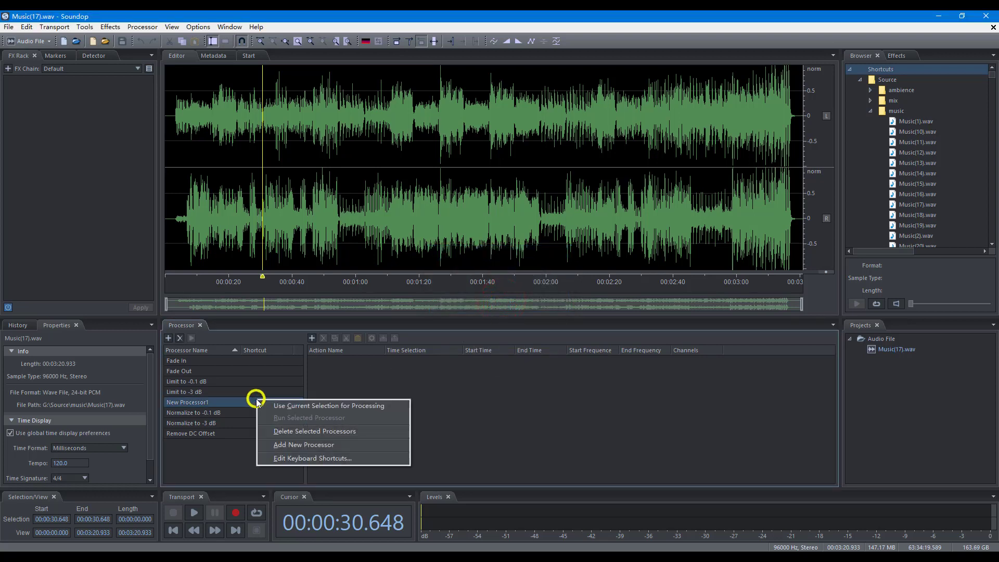
pyautogui.click(295, 428)
pyautogui.click(503, 300)
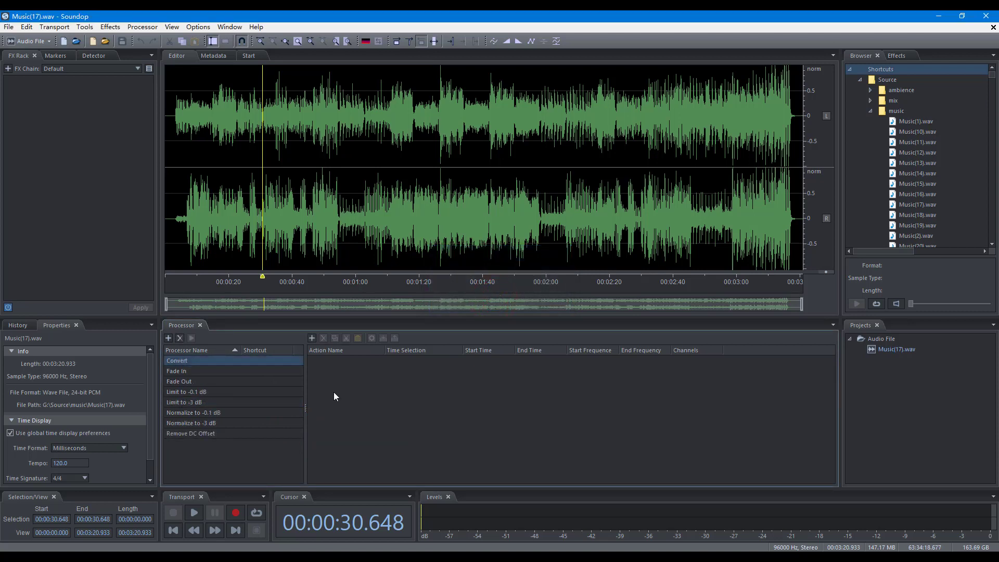
# Step: Add a Convert Sample Type action with default settings to the Convert processor
pyautogui.click(312, 339)
pyautogui.click(374, 134)
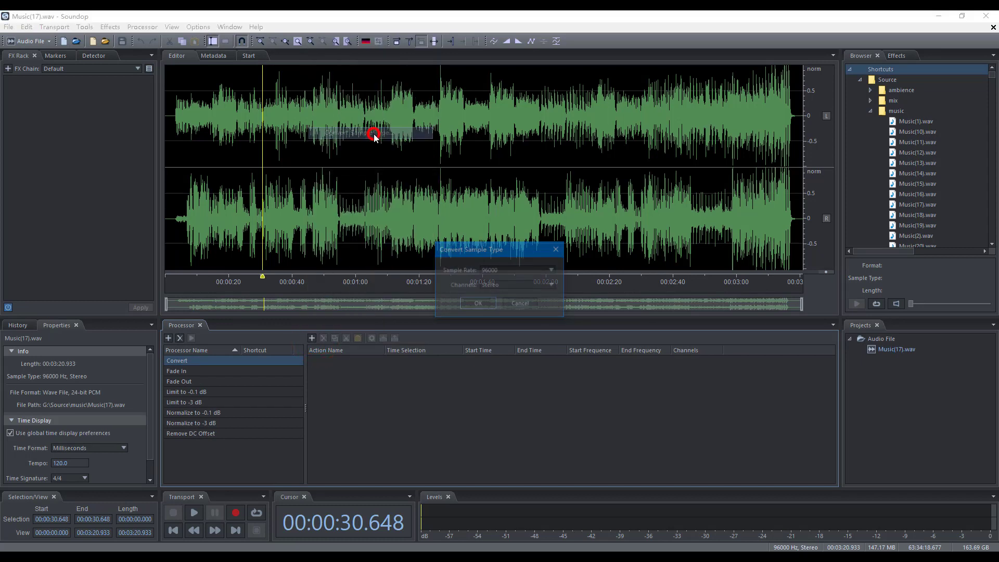
pyautogui.click(471, 304)
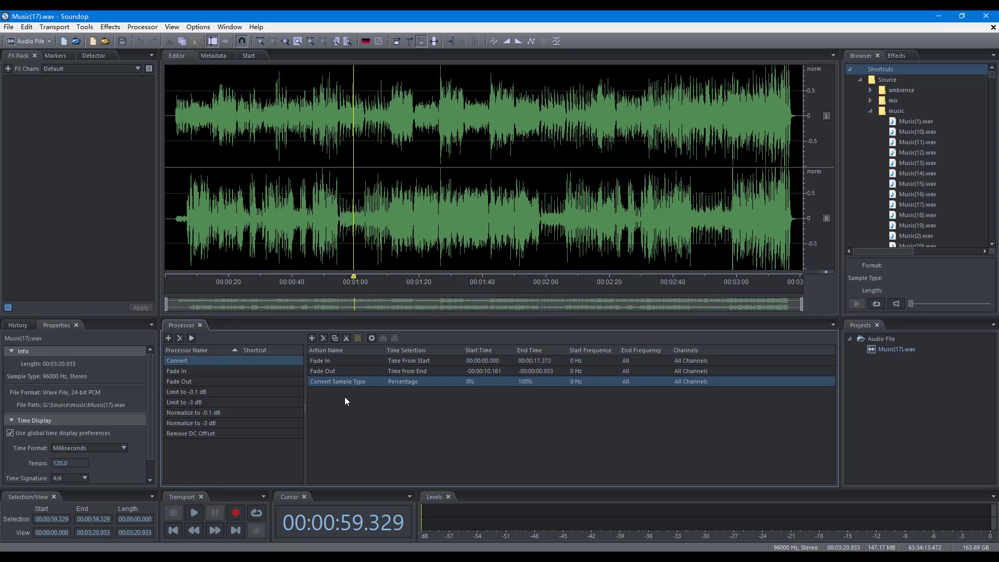
# Step: Remove the Fade In and Fade Out actions from the Convert processor
pyautogui.click(330, 363)
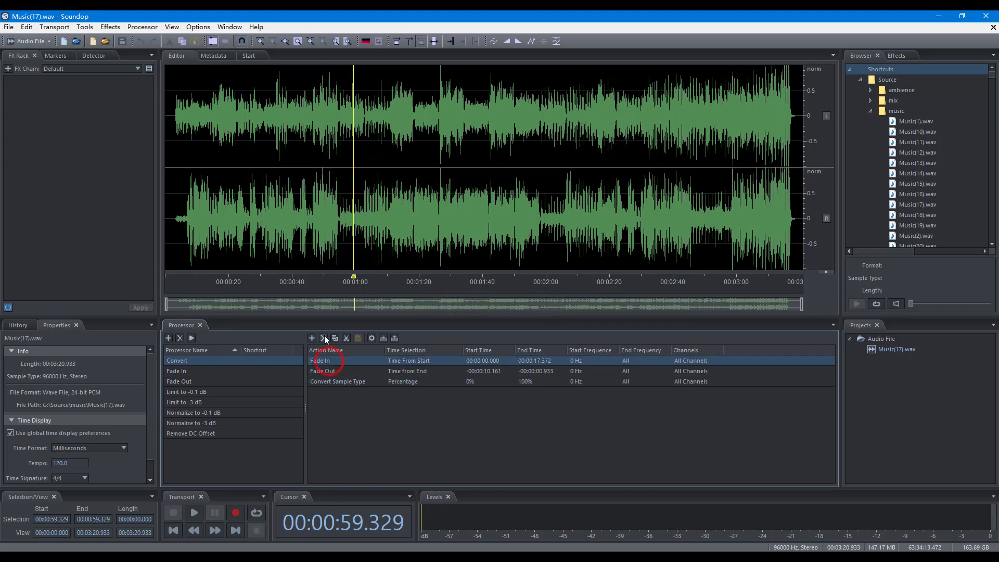
pyautogui.click(325, 339)
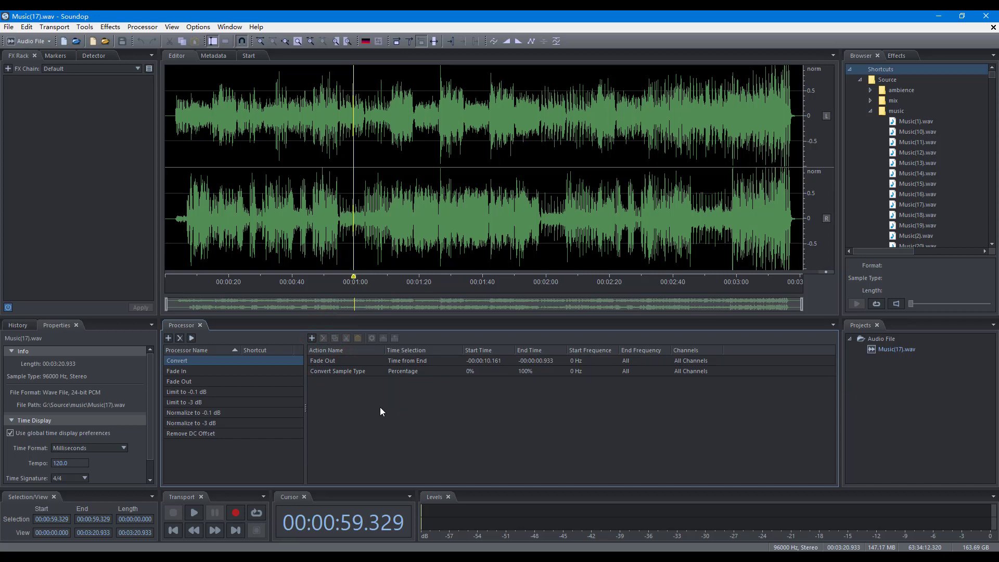
pyautogui.press('Delete')
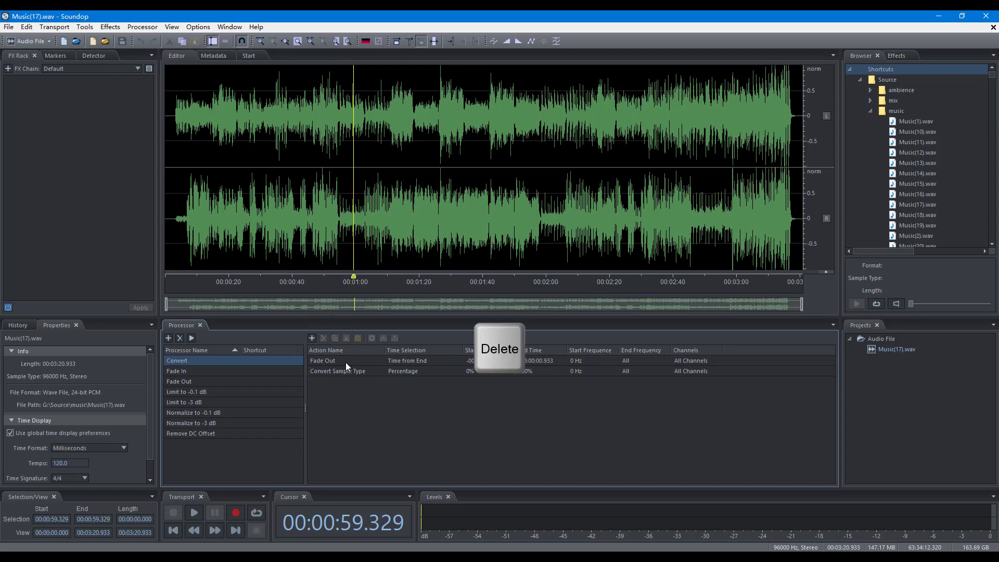
pyautogui.click(347, 362)
pyautogui.press('Delete')
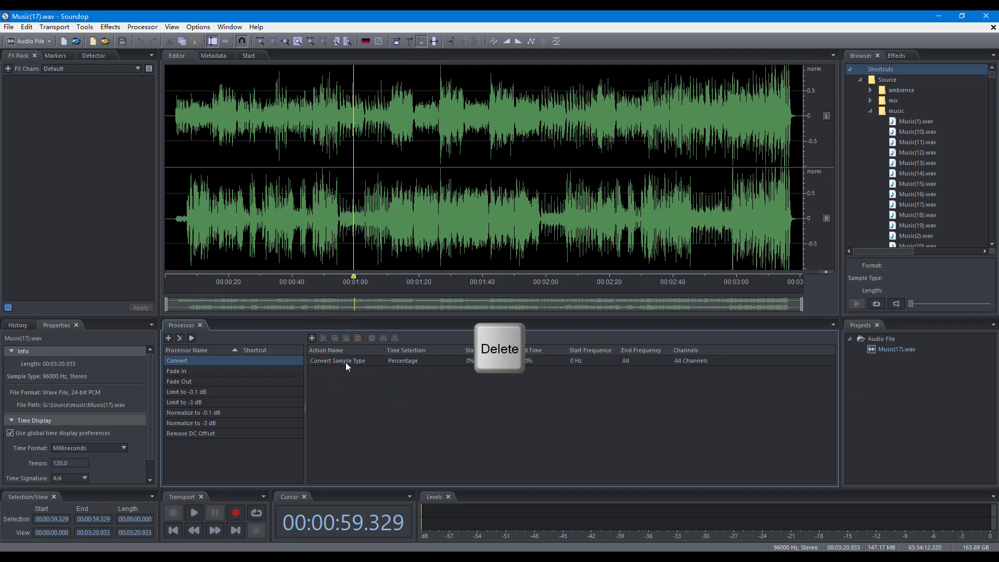
# Step: Delete the Convert Sample Type action via Delete Selected Actions
pyautogui.click(346, 362)
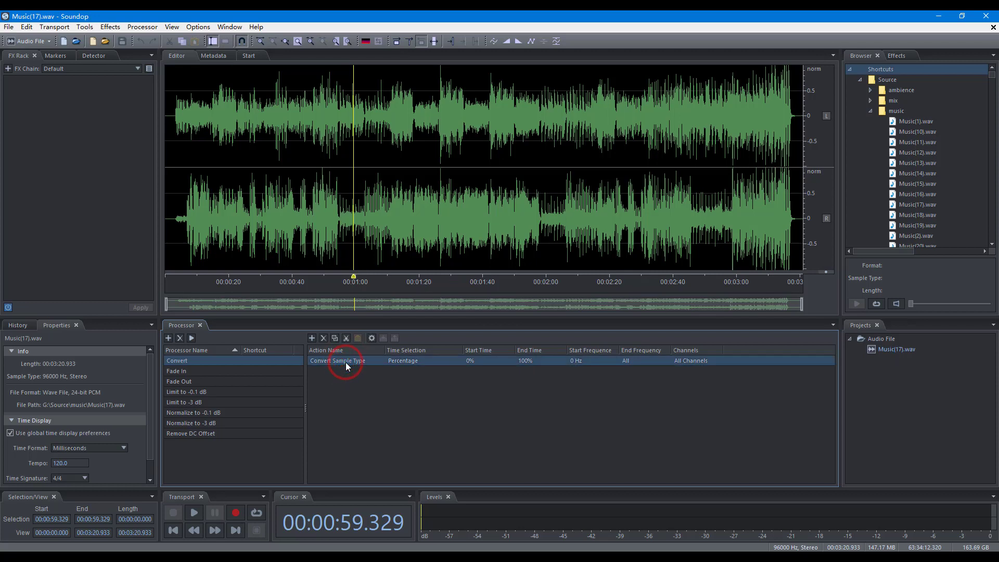
pyautogui.rightClick(346, 362)
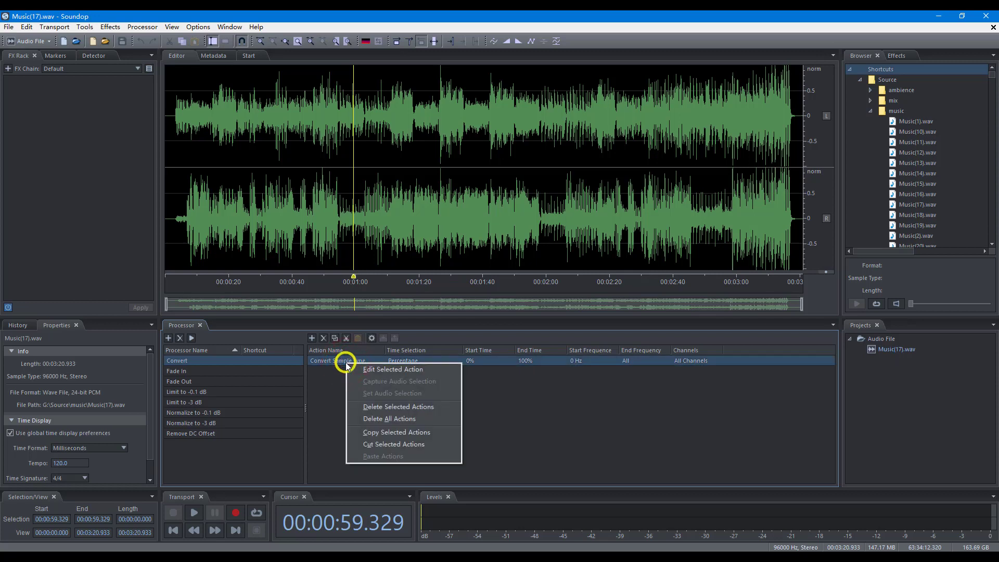
pyautogui.click(387, 407)
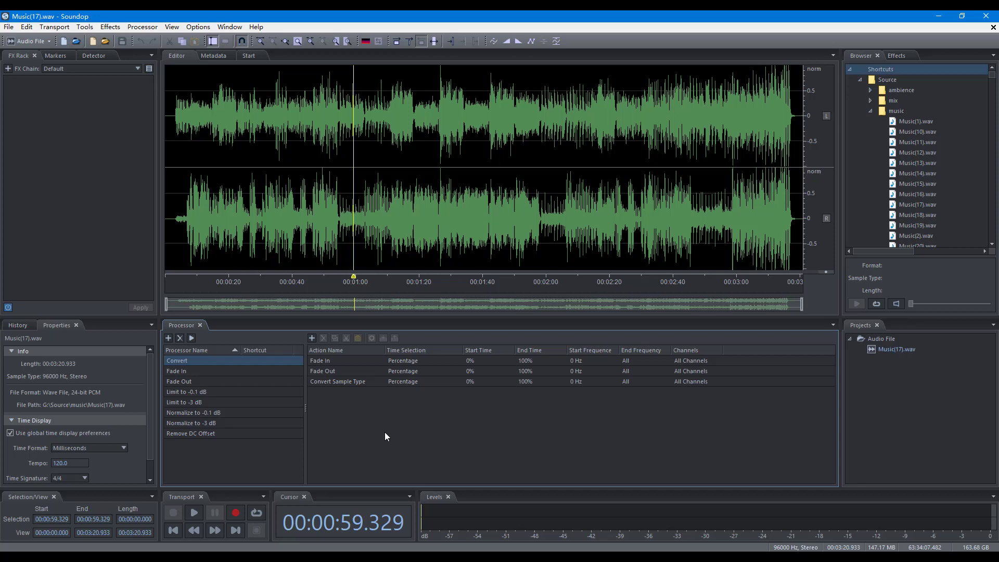
# Step: Raise the Fade In action's curve tension to 40 and save it
pyautogui.click(320, 361)
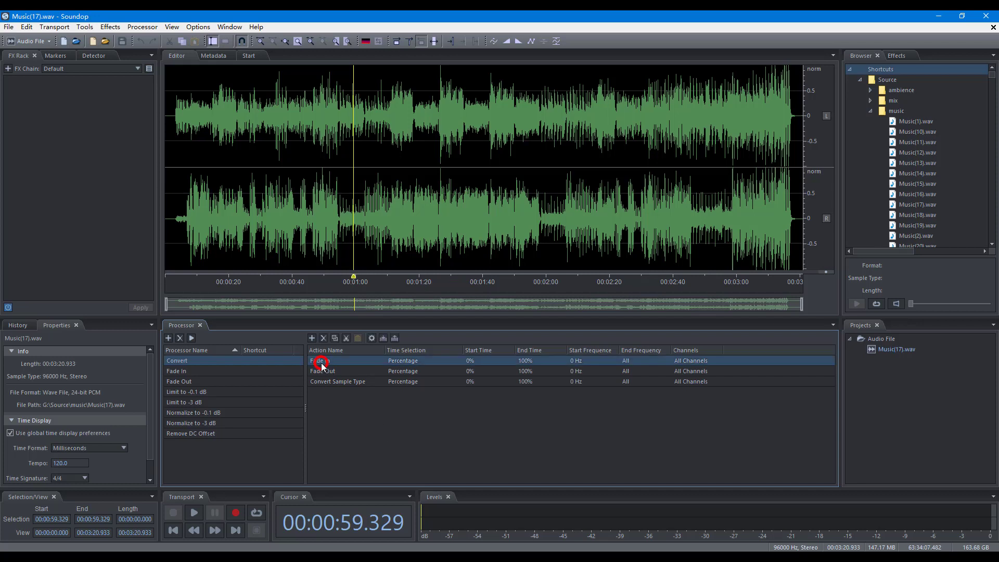
pyautogui.click(371, 337)
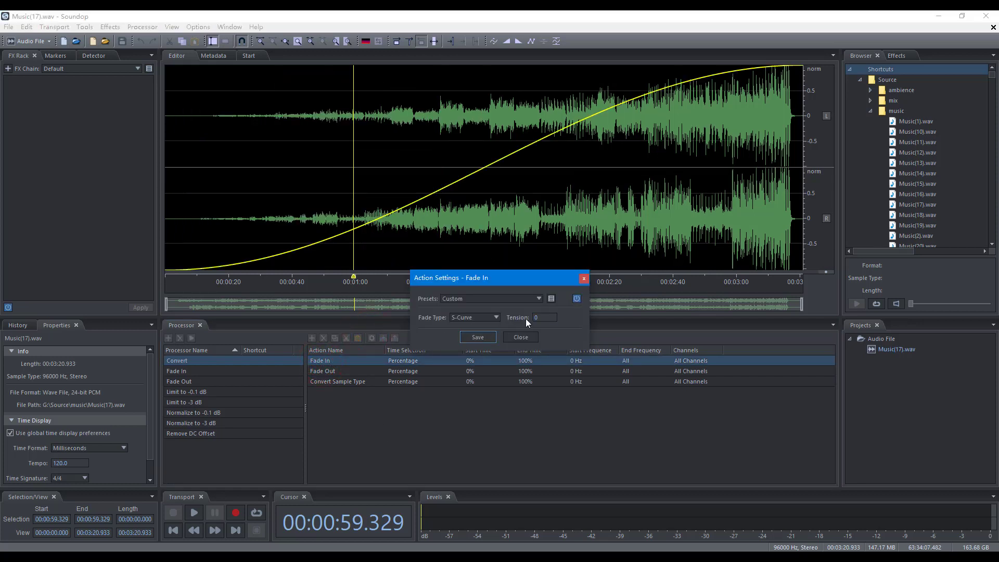
pyautogui.moveTo(526, 319); pyautogui.dragTo(538, 327)
pyautogui.write('40')
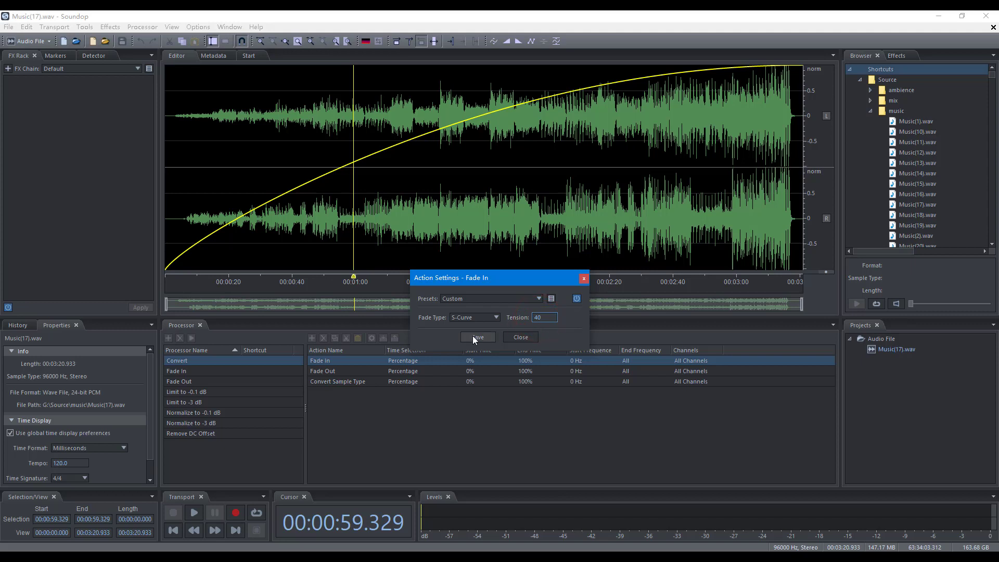
pyautogui.click(472, 337)
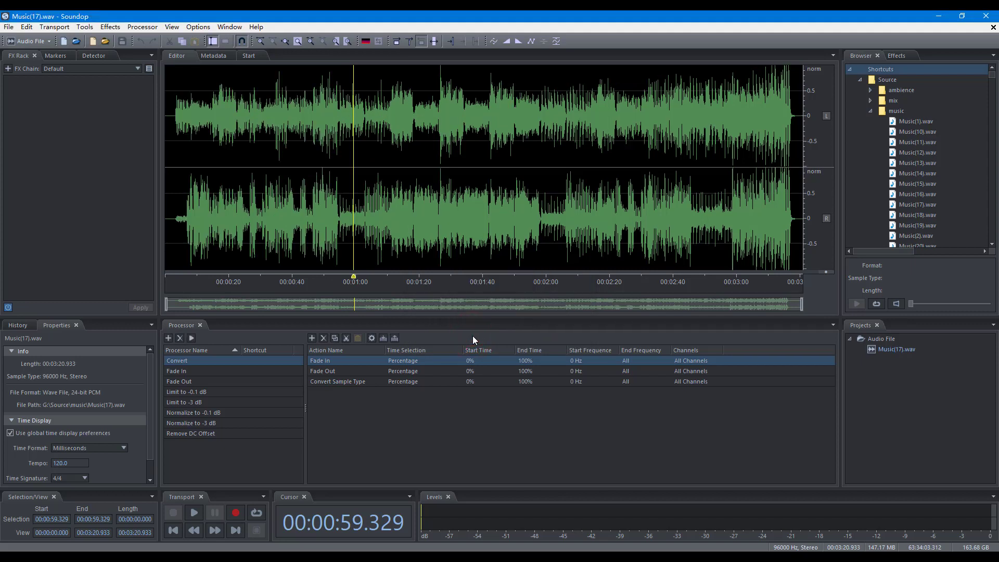
# Step: Set the Fade Out action to an S-curve with tension 28 and save it
pyautogui.doubleClick(364, 371)
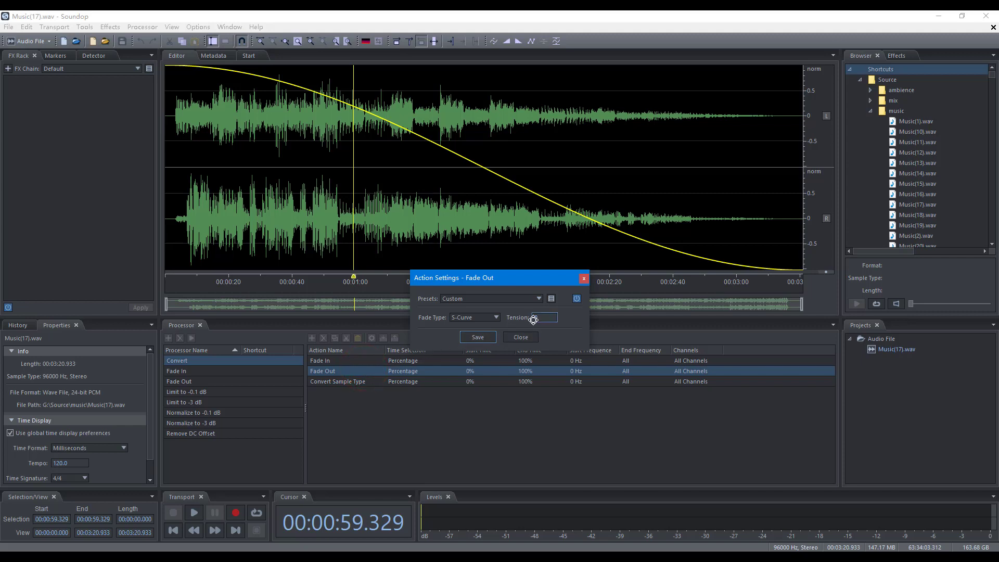
pyautogui.moveTo(533, 319); pyautogui.dragTo(538, 303)
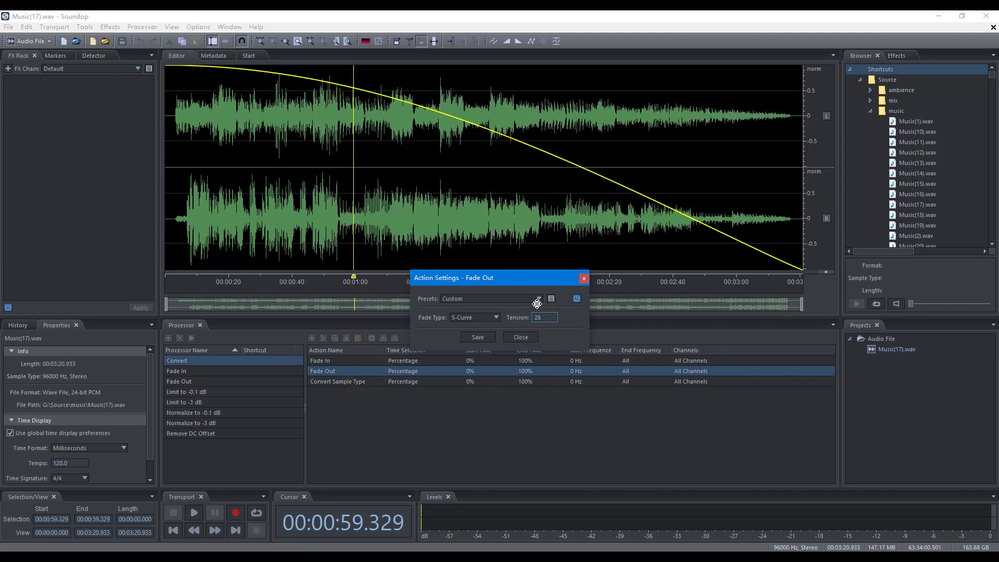
pyautogui.click(487, 339)
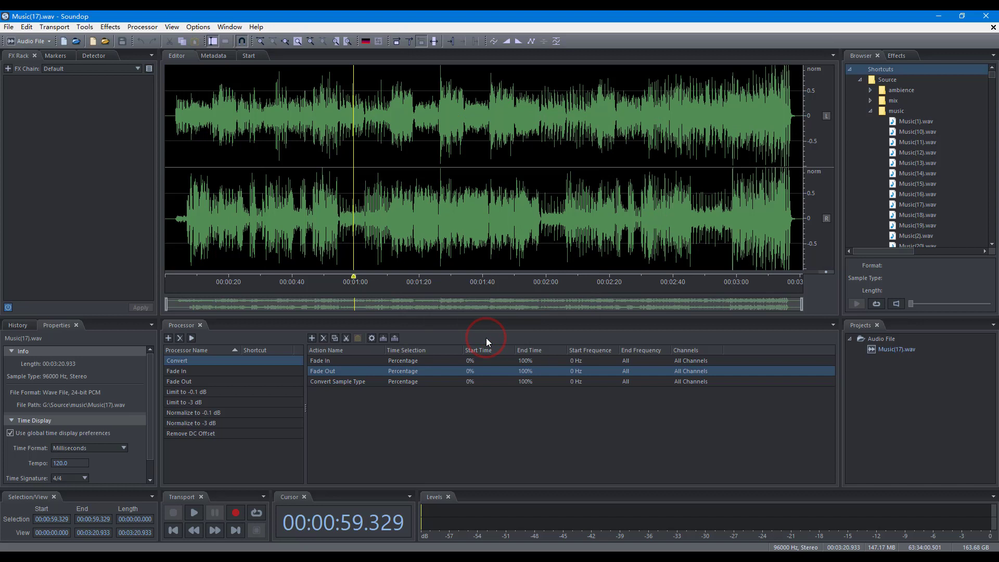
pyautogui.click(405, 430)
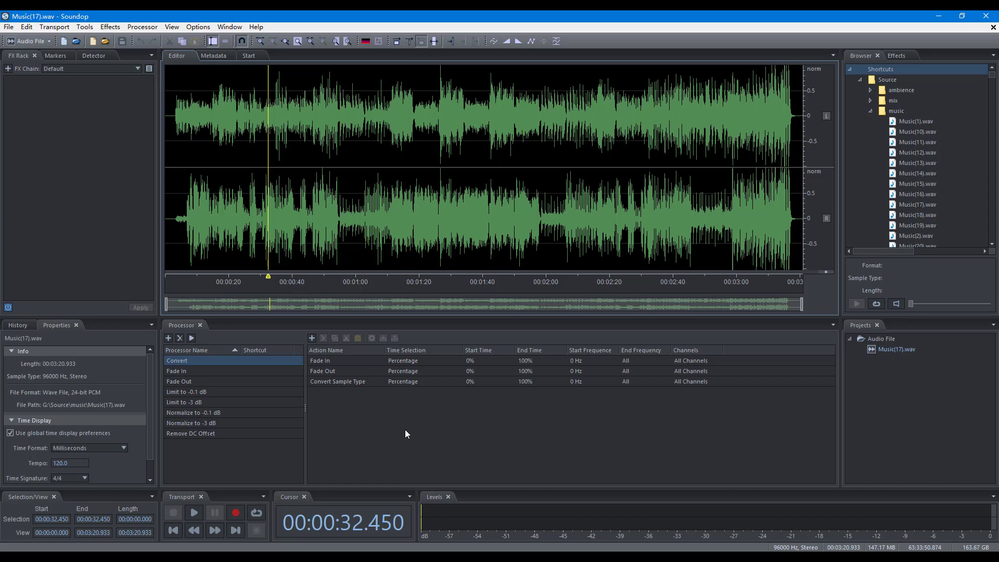
# Step: Capture the song's opening up to 19.667 s as the Fade In range, measured from the start
pyautogui.click(373, 360)
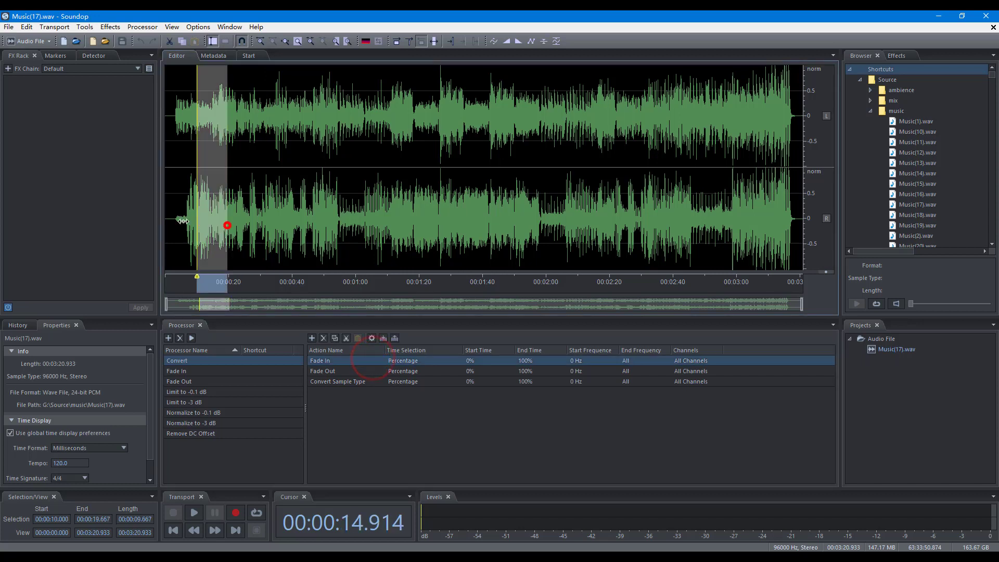
pyautogui.moveTo(226, 224); pyautogui.dragTo(165, 226)
pyautogui.click(382, 338)
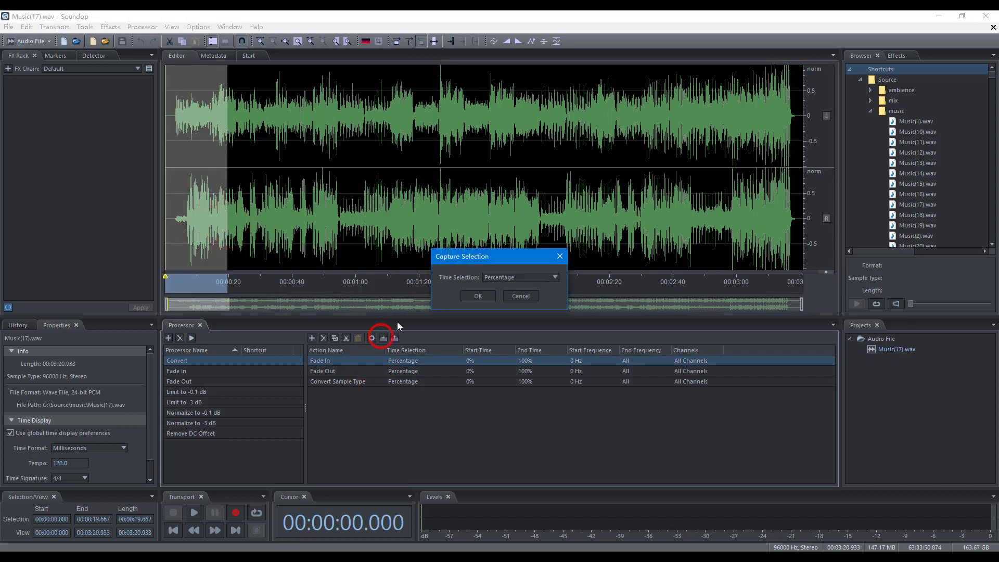
pyautogui.click(504, 281)
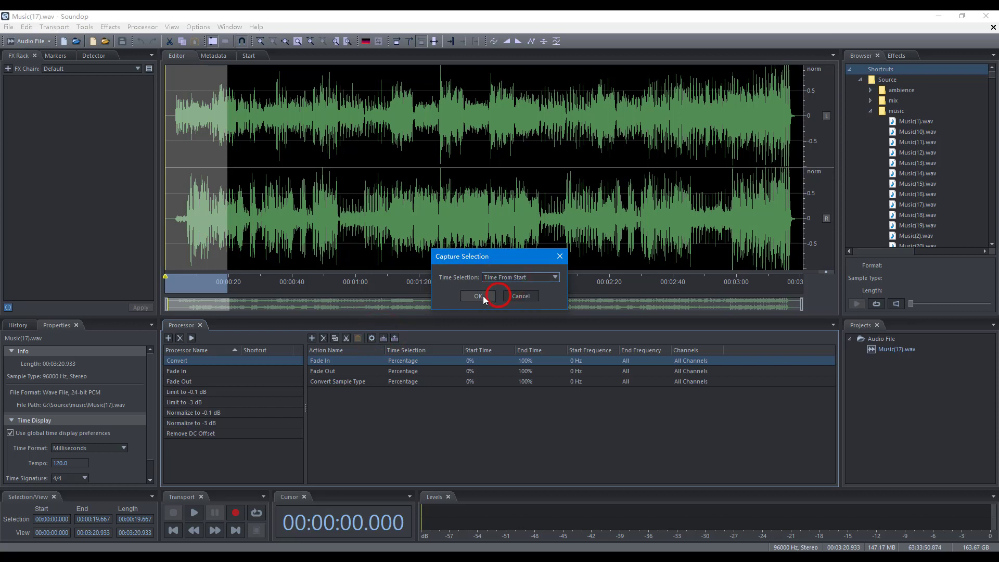
pyautogui.click(483, 296)
# Step: Capture the song's ending from 3:01.102 as the Fade Out range, measured from the end
pyautogui.click(408, 372)
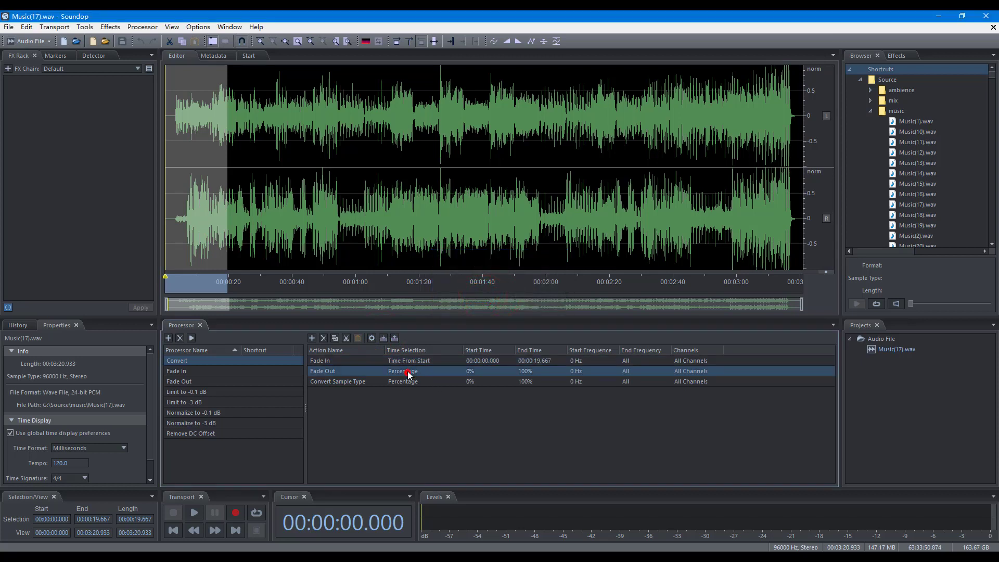
pyautogui.moveTo(740, 219); pyautogui.dragTo(804, 218)
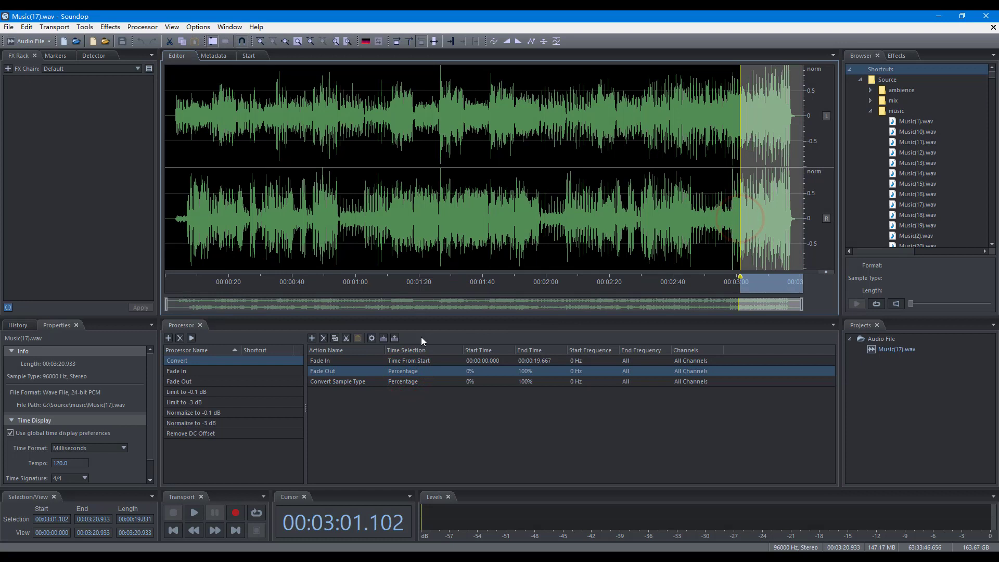
pyautogui.click(385, 339)
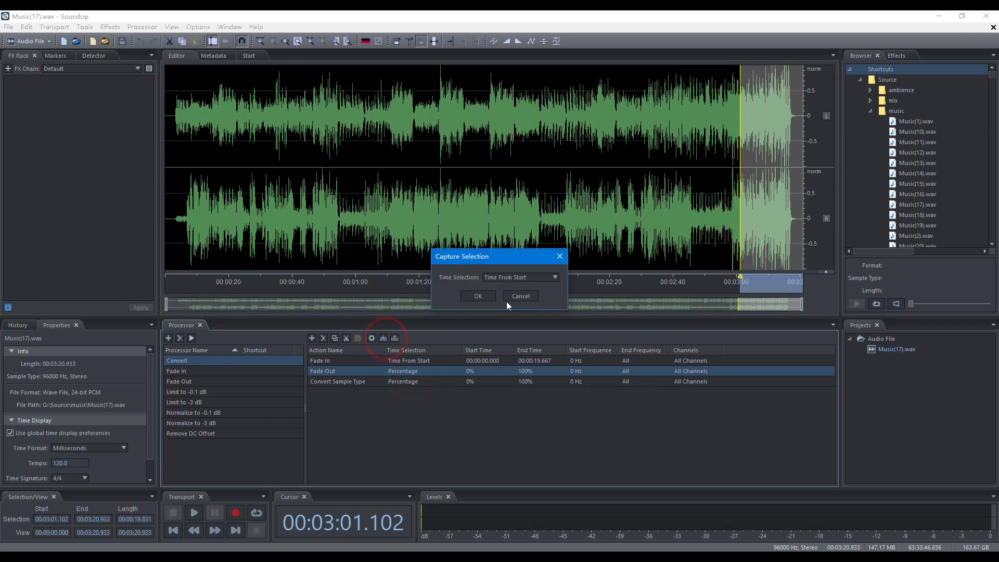
pyautogui.click(508, 277)
pyautogui.click(503, 307)
pyautogui.click(479, 295)
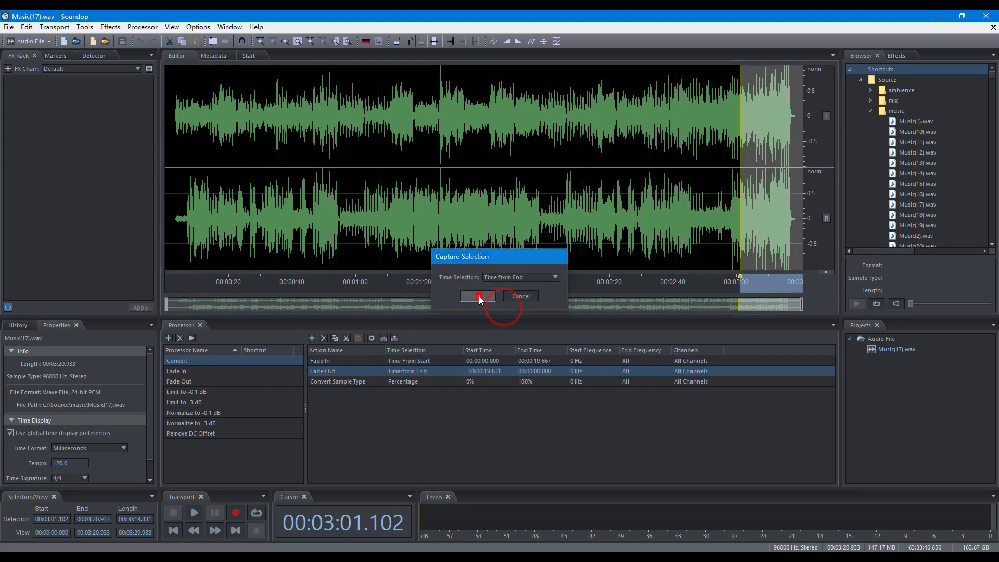
# Step: Show the Fade In and Fade Out ranges on the waveform to verify them
pyautogui.click(352, 412)
pyautogui.click(322, 361)
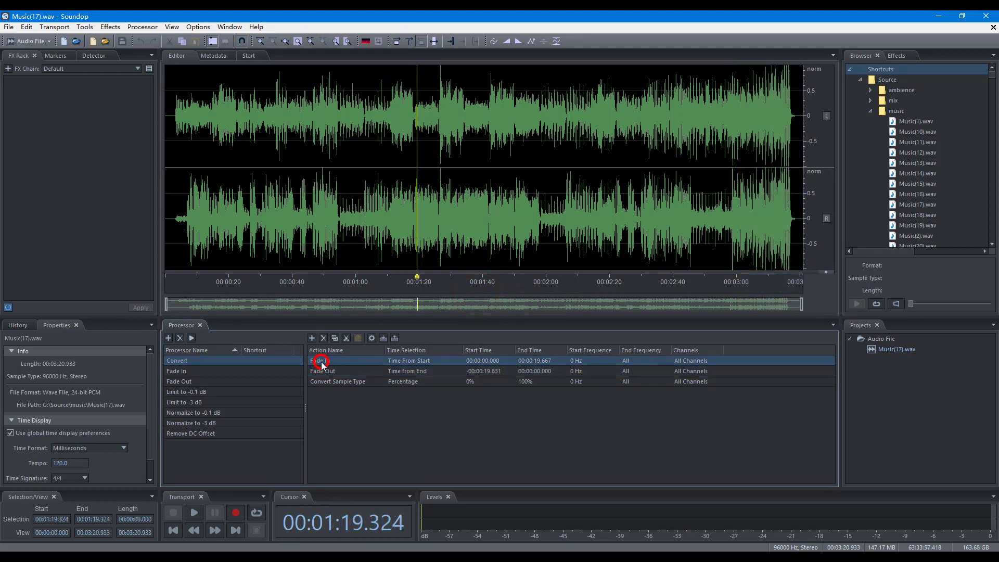
pyautogui.click(395, 339)
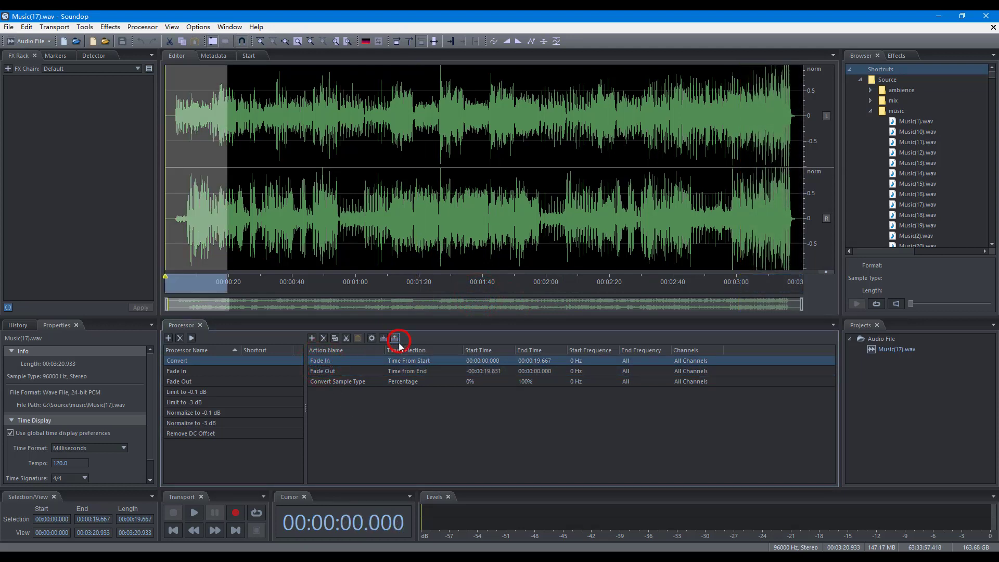
pyautogui.click(392, 374)
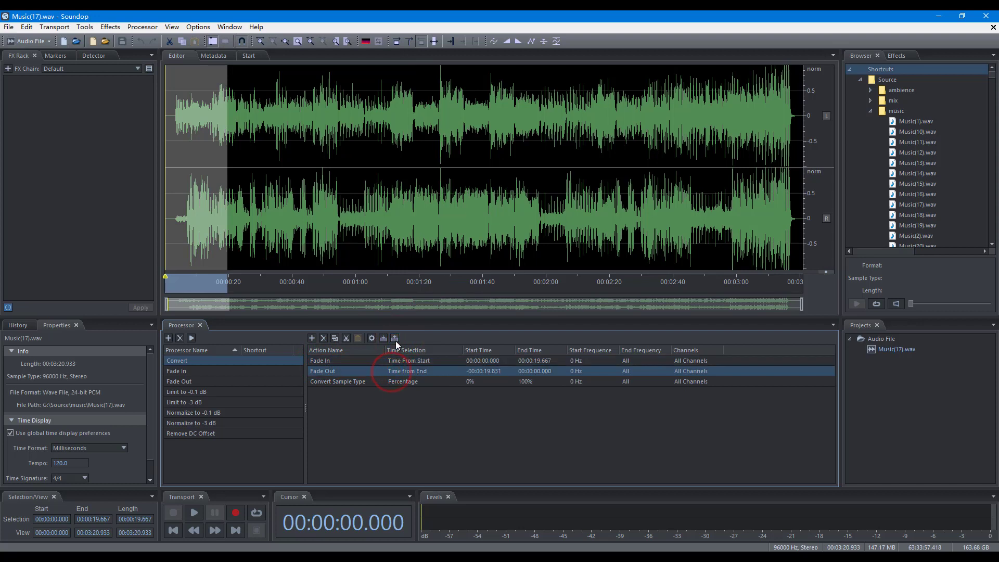
pyautogui.click(396, 342)
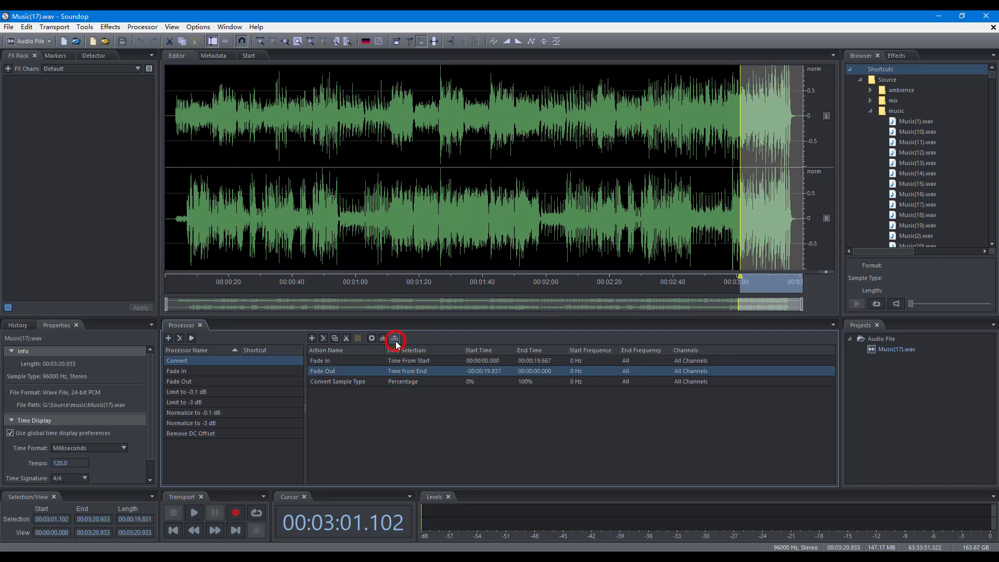
pyautogui.click(357, 437)
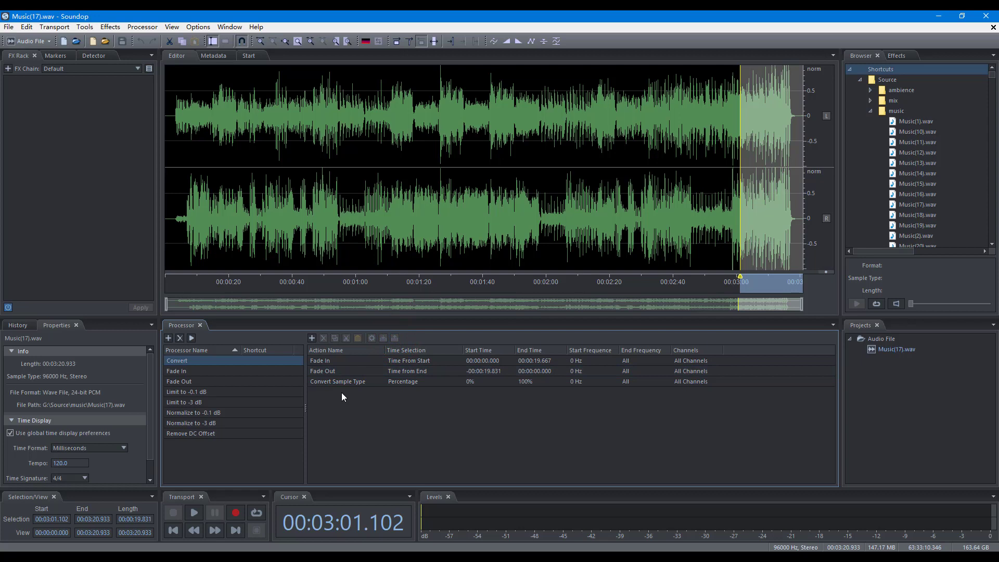
# Step: Move Fade Out above Fade In and Ctrl-drag to duplicate the Fade In action
pyautogui.moveTo(338, 367); pyautogui.dragTo(335, 357)
pyautogui.press('ctrl')
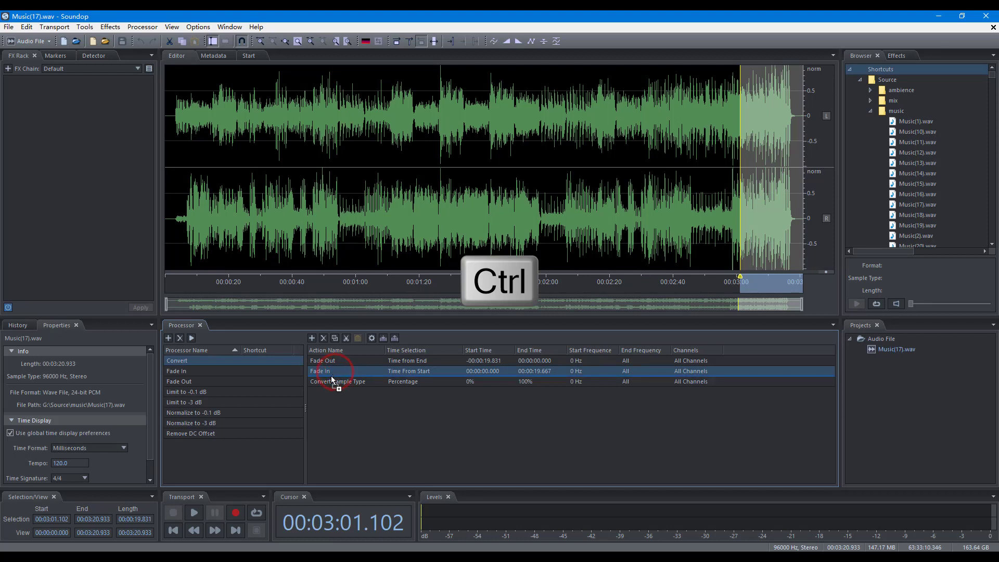
pyautogui.moveTo(336, 380); pyautogui.dragTo(332, 378)
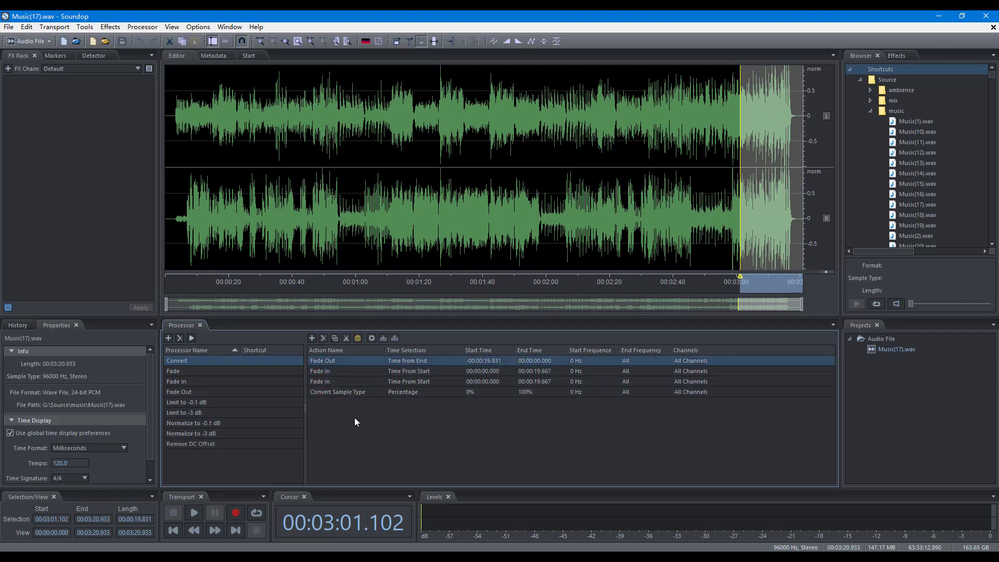
# Step: Copy the Fade Out action and paste it into the Fade processor
pyautogui.click(334, 340)
pyautogui.click(290, 371)
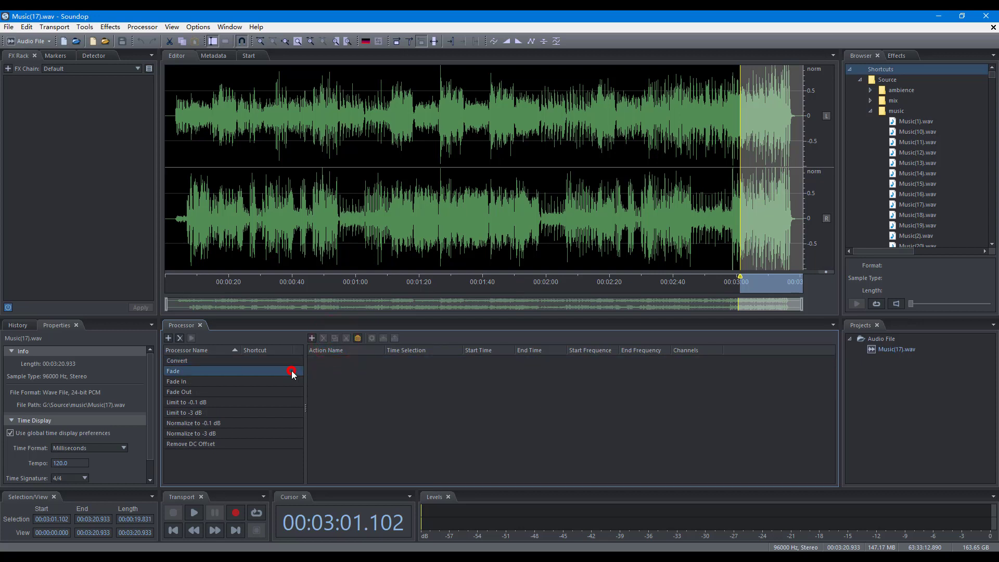
pyautogui.click(358, 338)
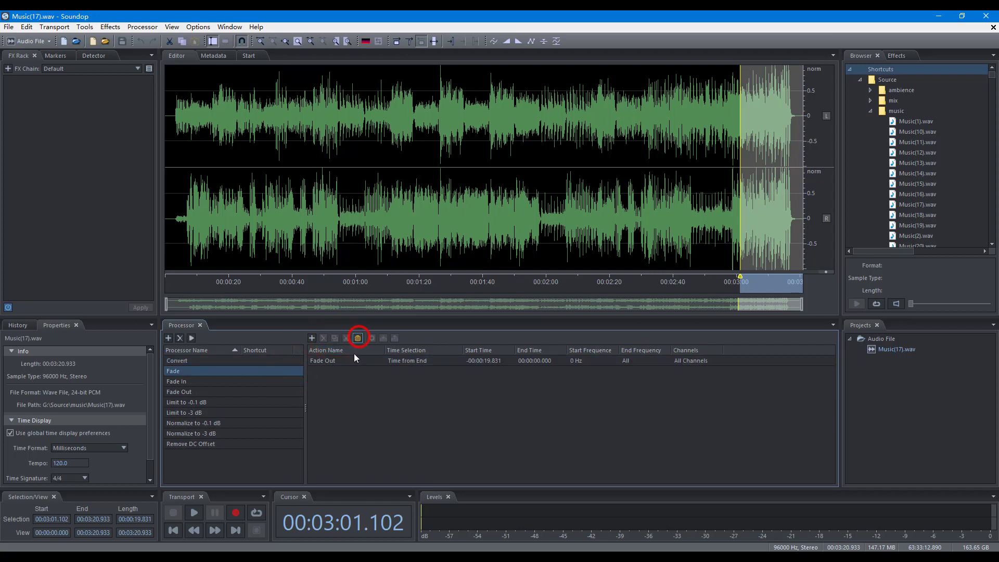
# Step: Cut the duplicate Fade In from Convert and paste it into the Fade processor
pyautogui.click(282, 361)
pyautogui.click(326, 371)
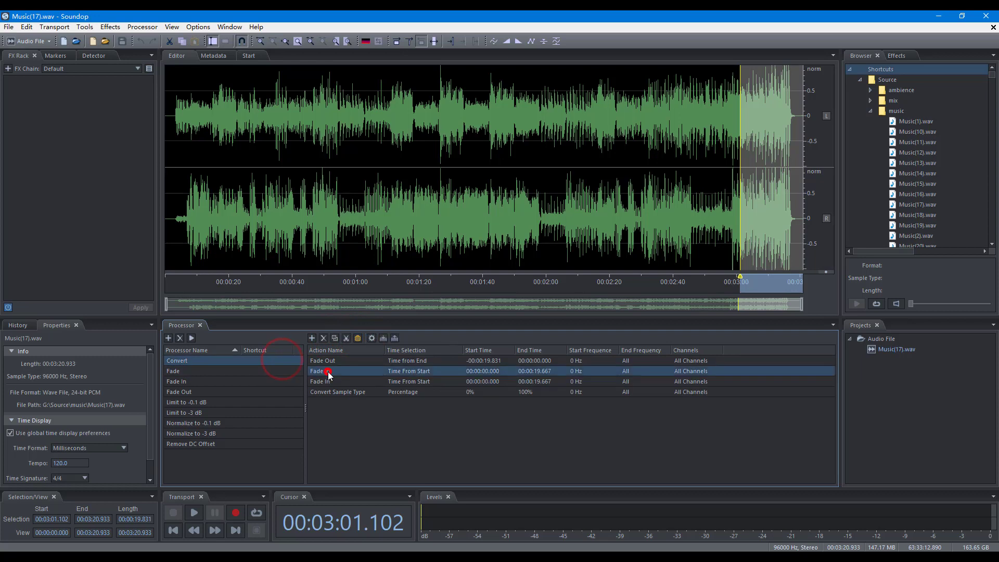
pyautogui.click(347, 341)
pyautogui.click(276, 372)
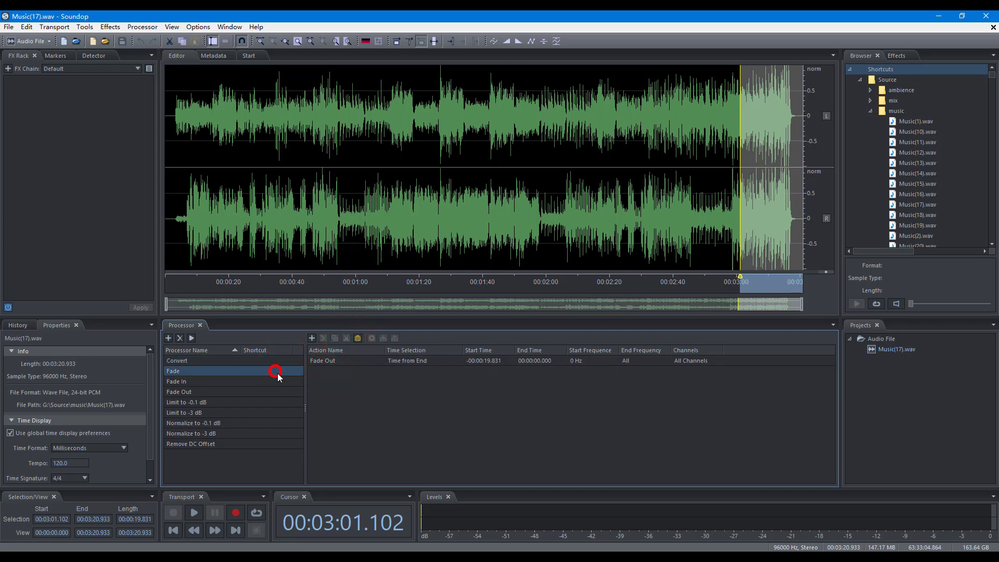
pyautogui.click(358, 339)
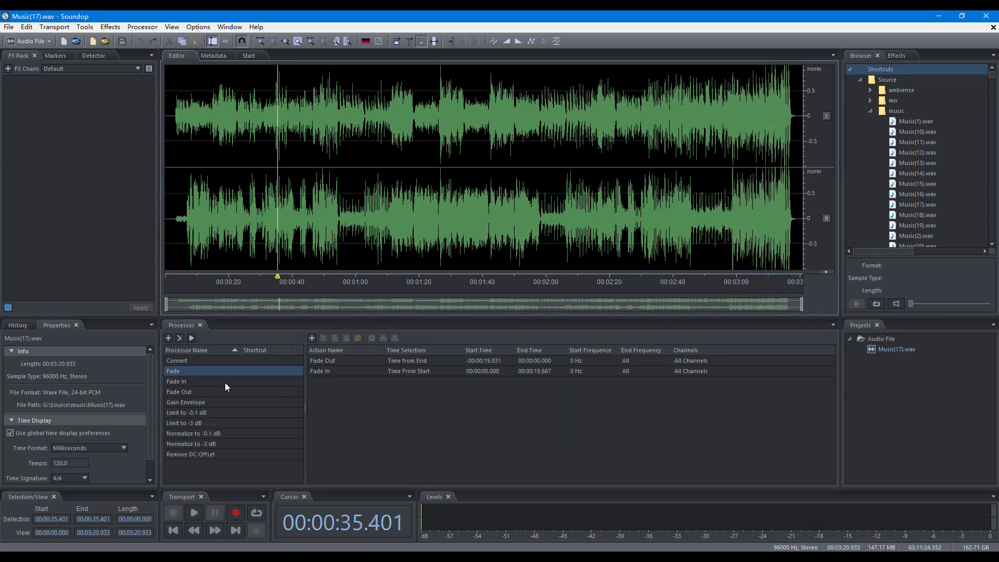
# Step: Run the Fade processor on Music(17).wav and apply a fade-in from the Processor menu
pyautogui.click(192, 338)
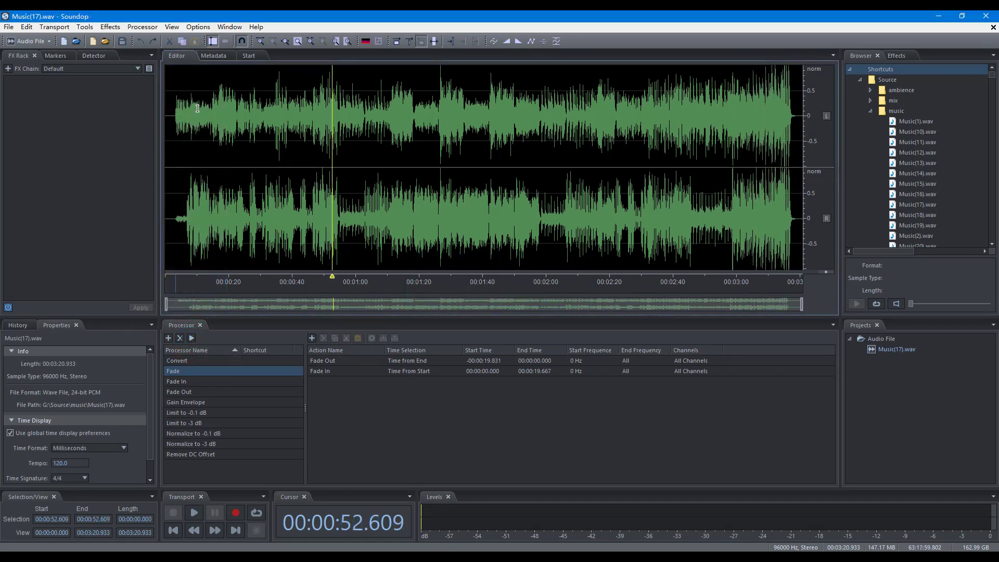
pyautogui.click(148, 32)
pyautogui.click(160, 51)
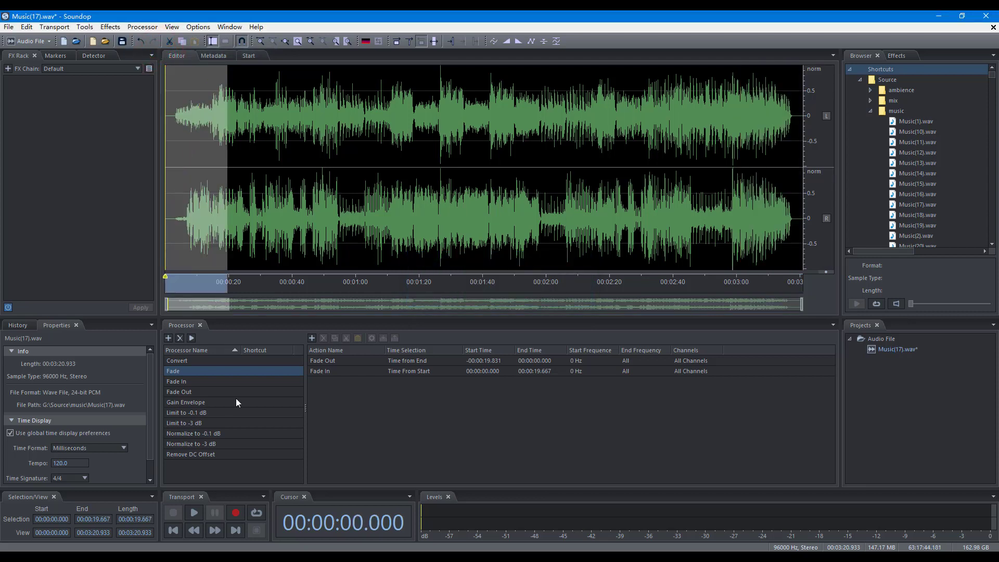
pyautogui.rightClick(233, 371)
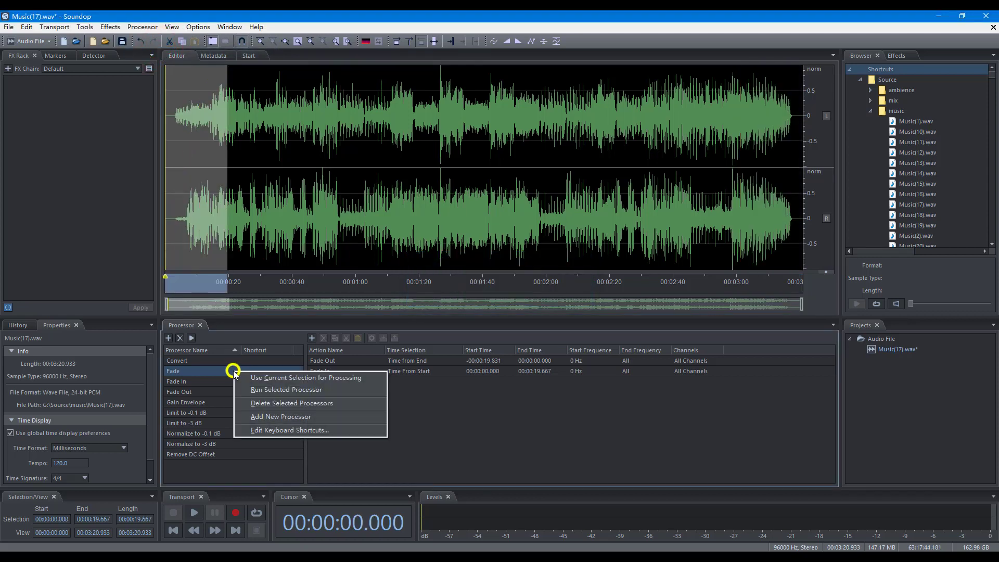
pyautogui.click(266, 430)
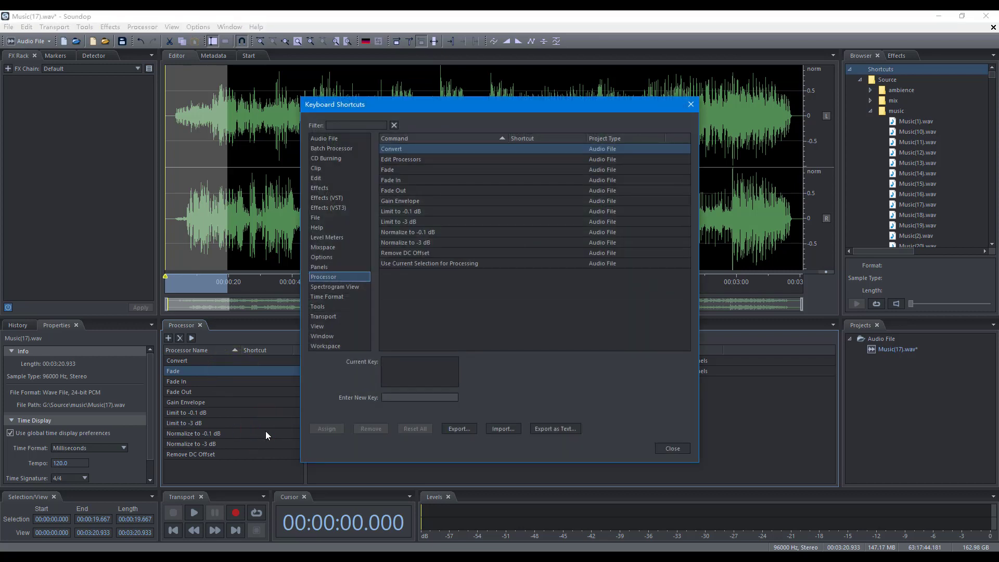
pyautogui.press('Escape')
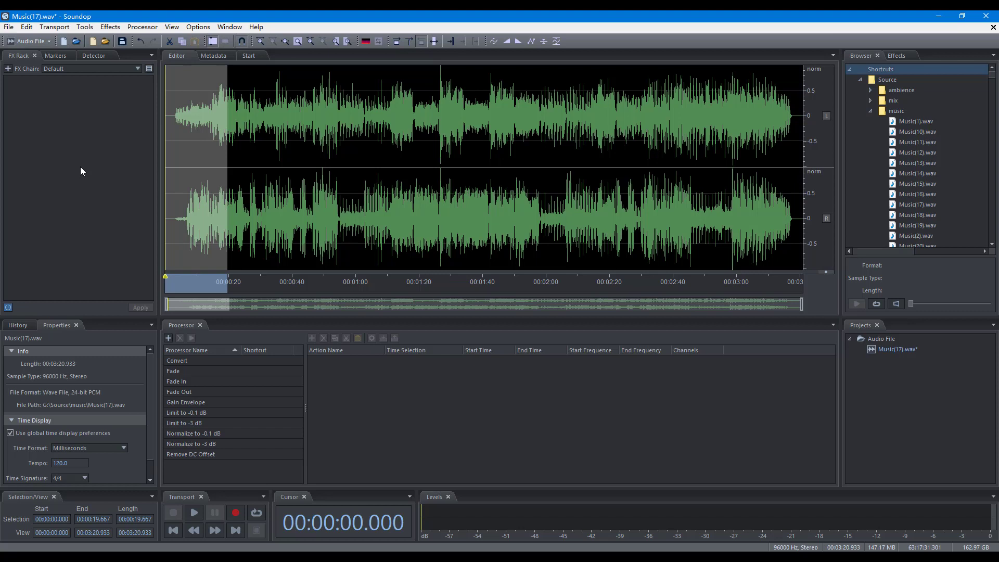
# Step: Start a new batch processor job and set its processor to Fade
pyautogui.click(8, 27)
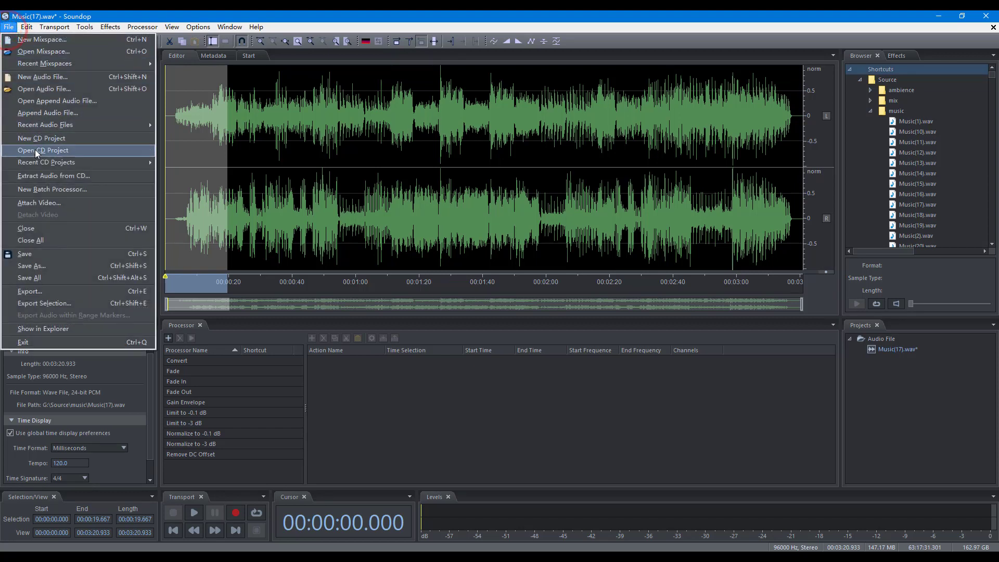
pyautogui.click(53, 190)
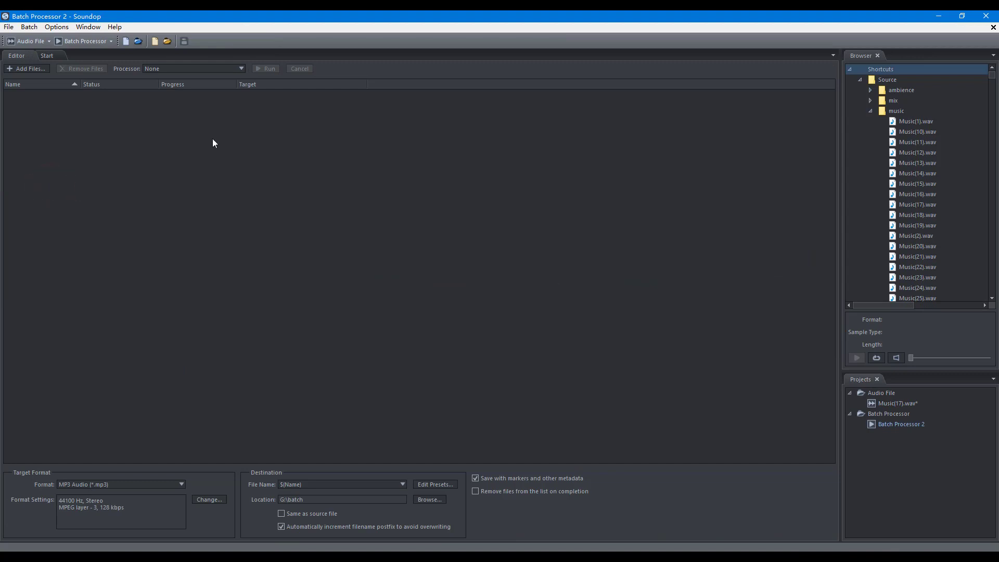
pyautogui.click(199, 69)
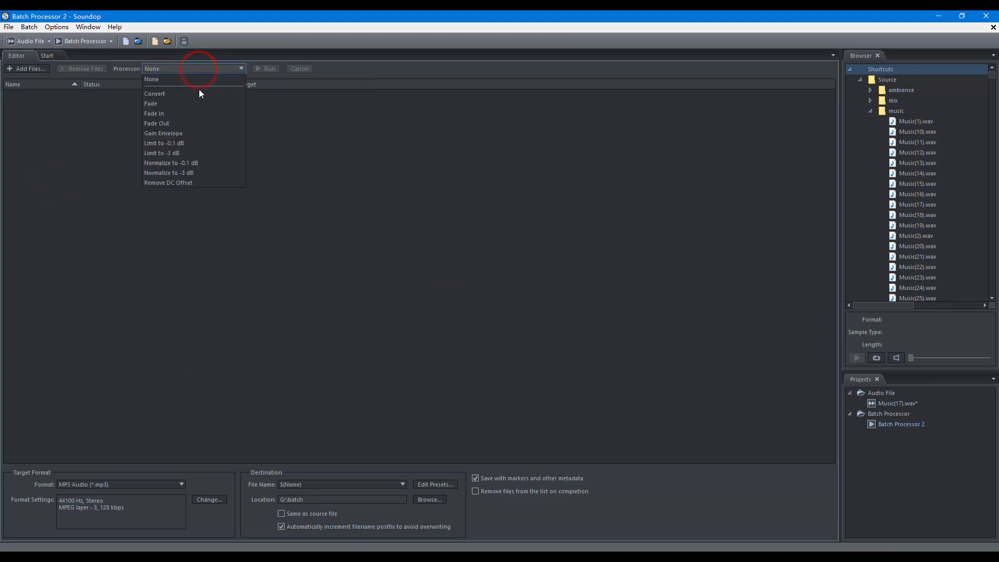
pyautogui.click(197, 104)
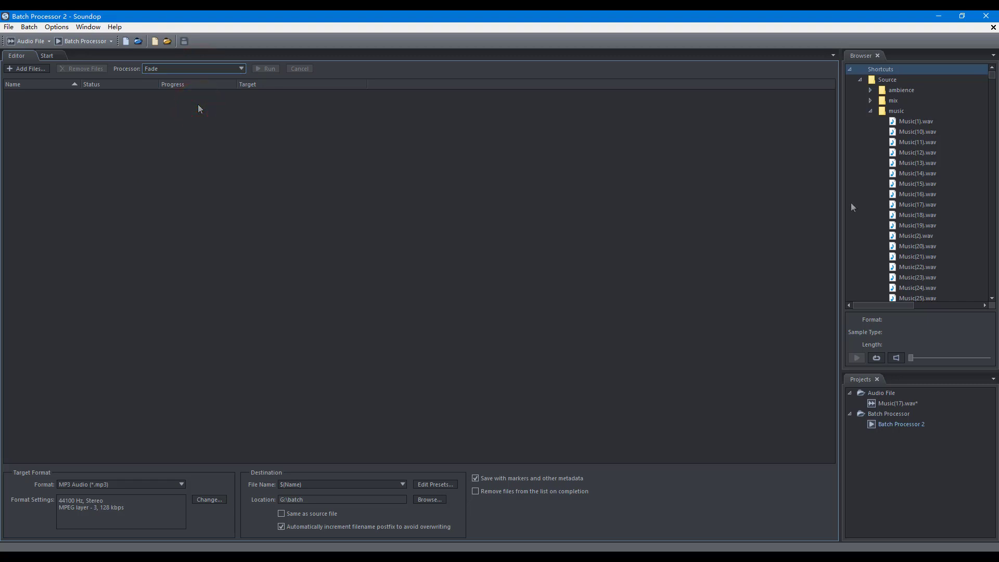
# Step: Select the music files through Music(19).wav in the Browser and drag them into the batch list
pyautogui.click(931, 123)
pyautogui.keyDown('shift'); pyautogui.click(912, 224); pyautogui.keyUp('shift')
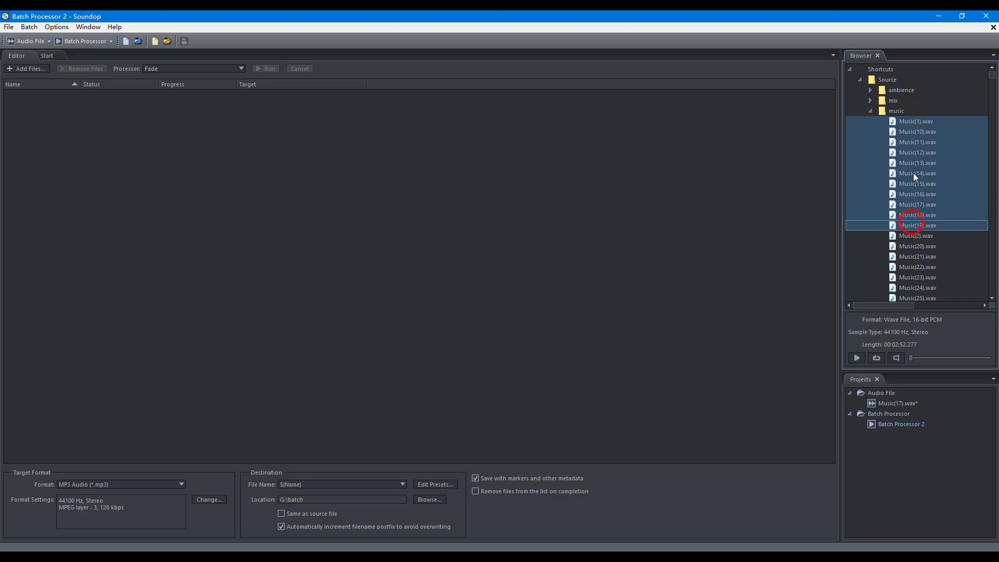
pyautogui.moveTo(913, 175); pyautogui.dragTo(486, 187)
pyautogui.moveTo(383, 183); pyautogui.dragTo(383, 183)
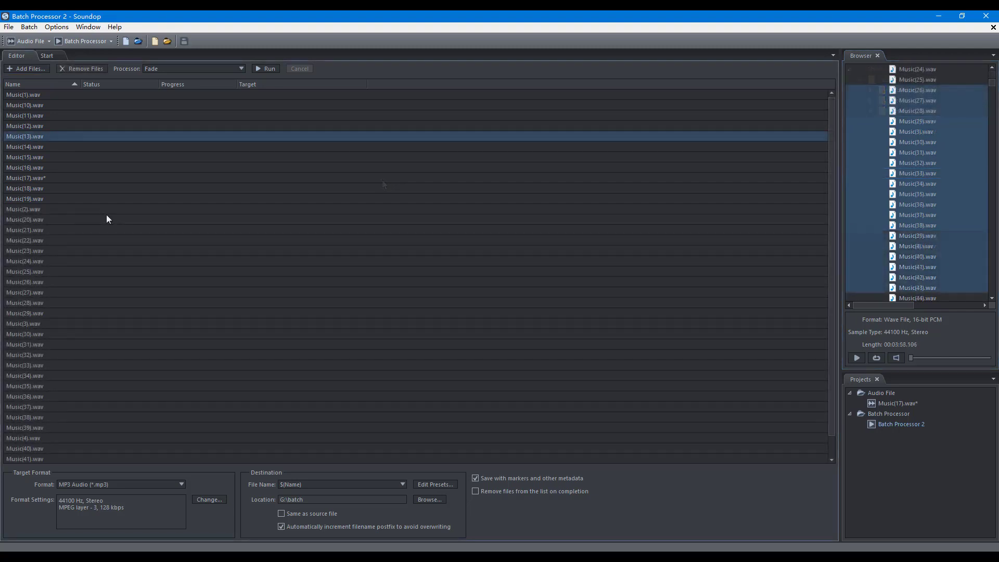
# Step: Remove Music(13)–(15).wav from the batch list
pyautogui.keyDown('shift'); pyautogui.click(39, 158); pyautogui.keyUp('shift')
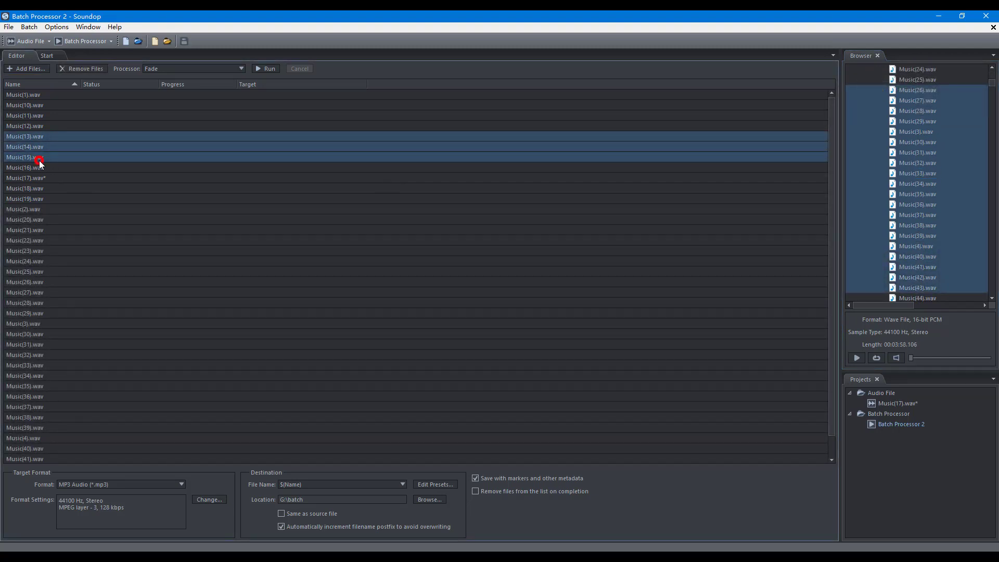
pyautogui.click(72, 69)
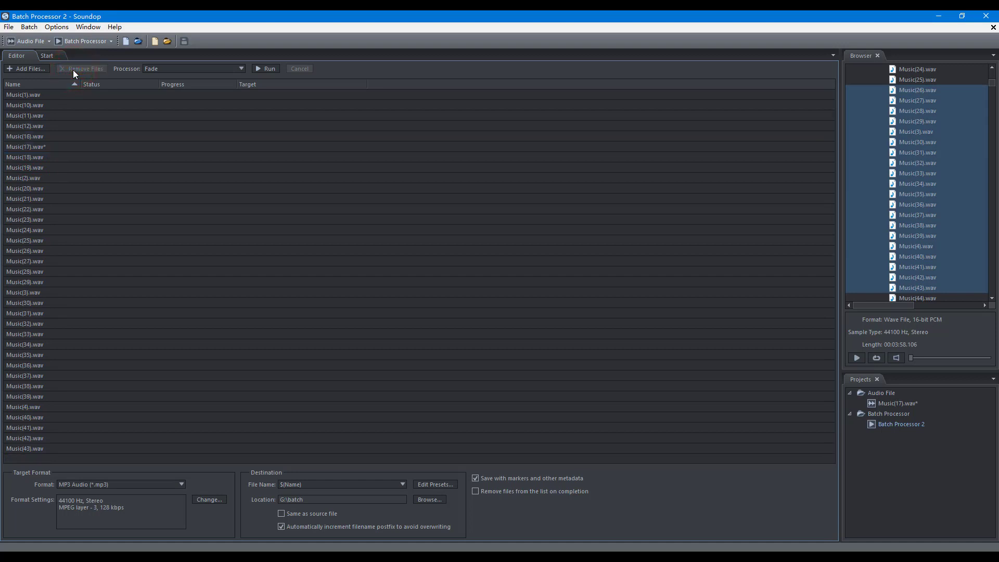
pyautogui.press('Delete')
# Step: Remove Music(11) through Music(19).wav so the list starts later
pyautogui.click(47, 117)
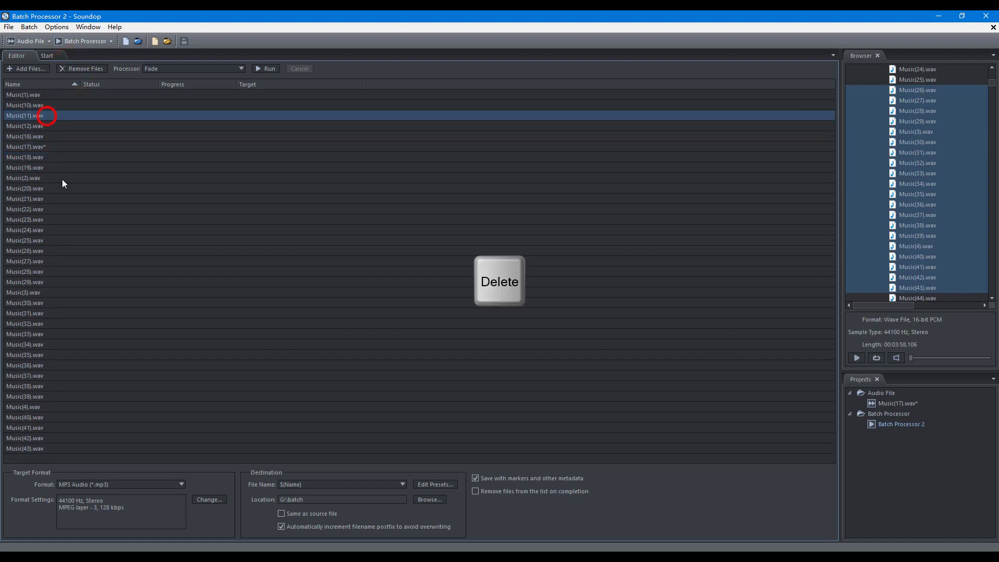
pyautogui.keyDown('shift'); pyautogui.click(53, 167); pyautogui.keyUp('shift')
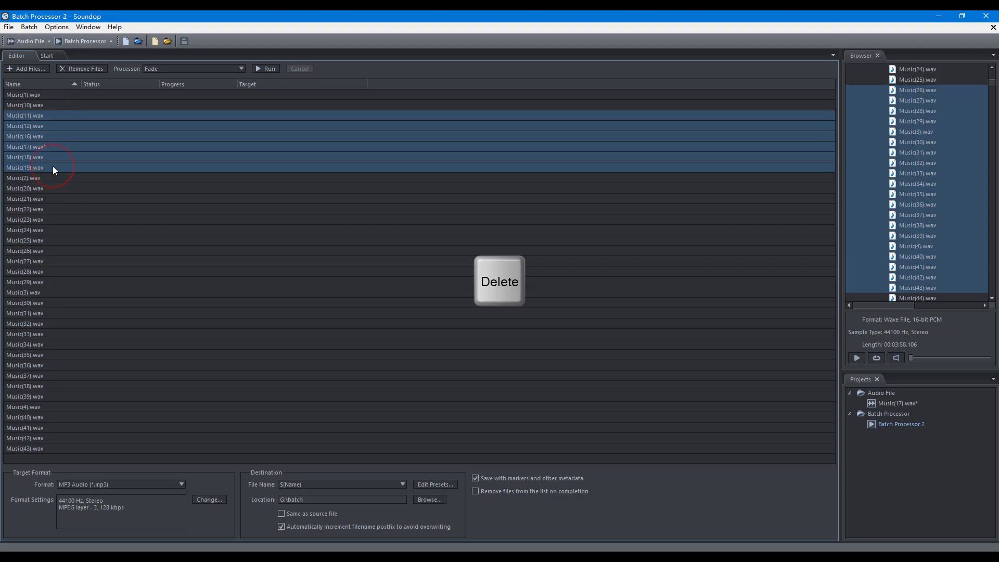
pyautogui.press('Delete')
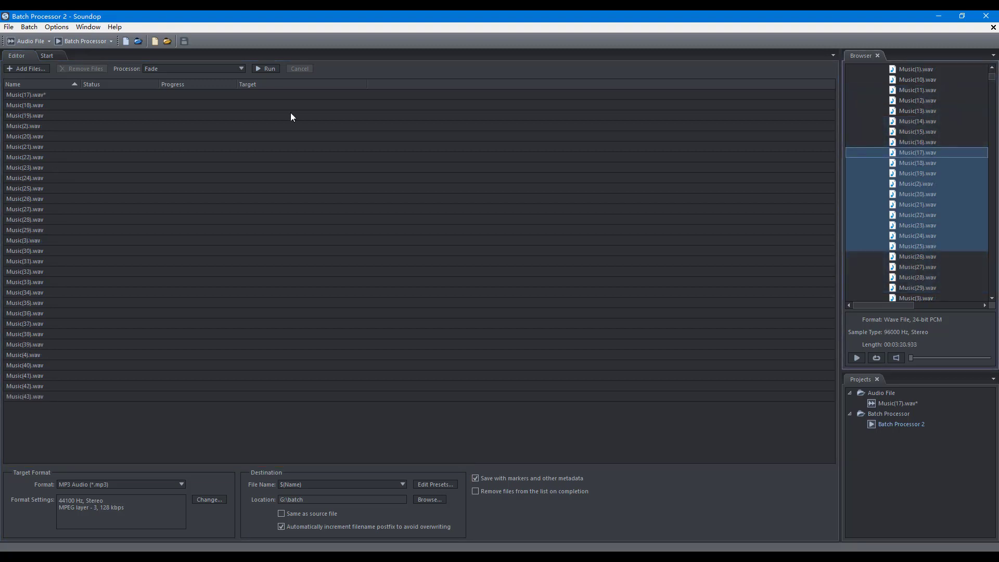
# Step: Run the MP3 batch, stop it partway, then run it again
pyautogui.click(268, 70)
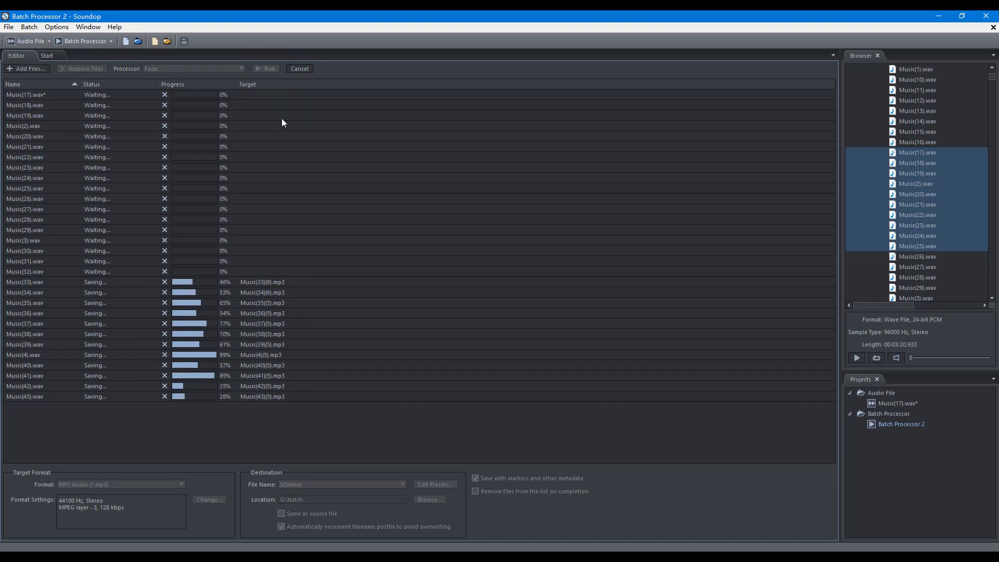
pyautogui.click(297, 71)
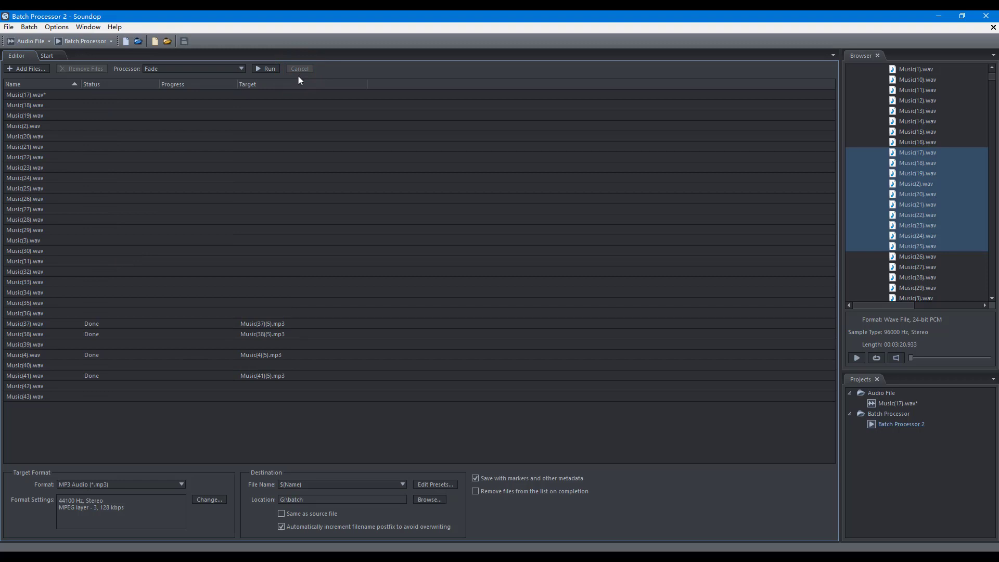
pyautogui.click(265, 69)
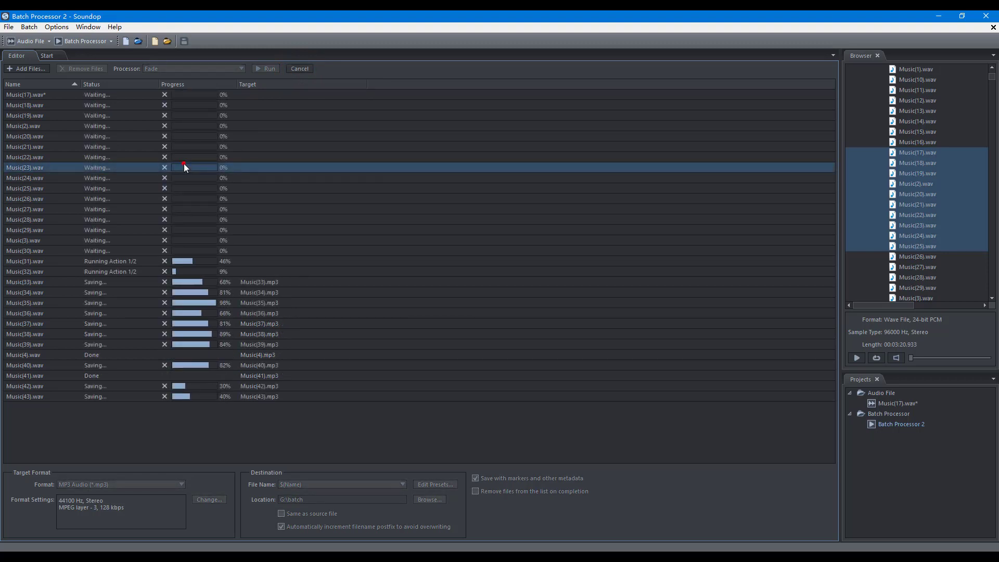
# Step: Cancel processing for the selected Music(23)–(30).wav files
pyautogui.click(183, 167)
pyautogui.keyDown('shift'); pyautogui.click(191, 251); pyautogui.keyUp('shift')
pyautogui.rightClick(191, 222)
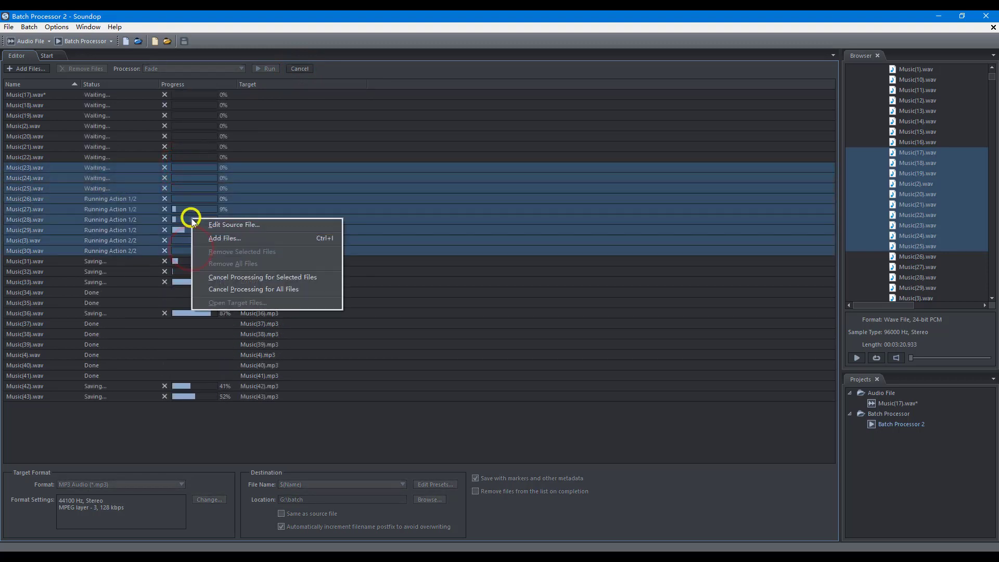
pyautogui.click(226, 278)
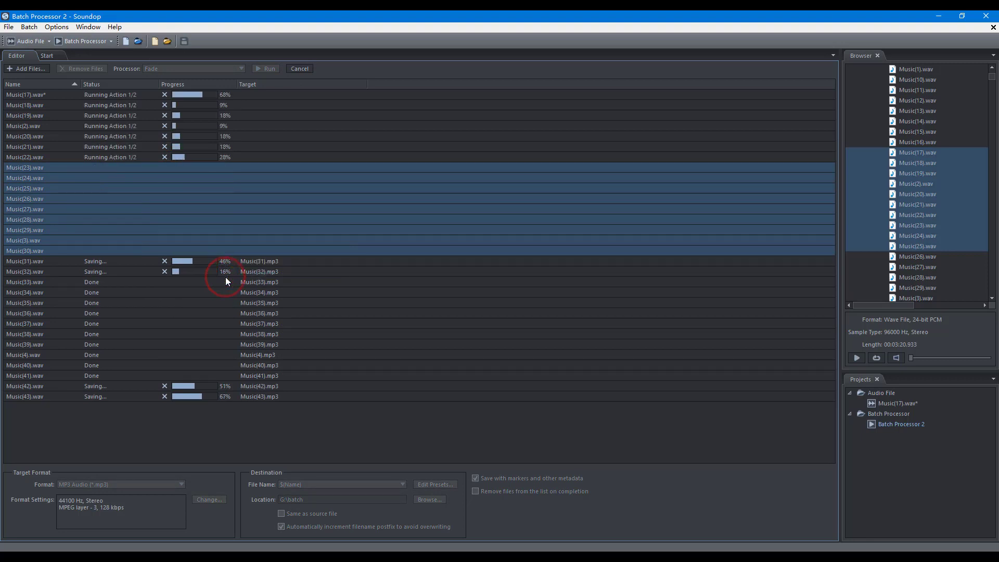
# Step: Open the exported Music(37).mp3 from its finished row
pyautogui.click(211, 323)
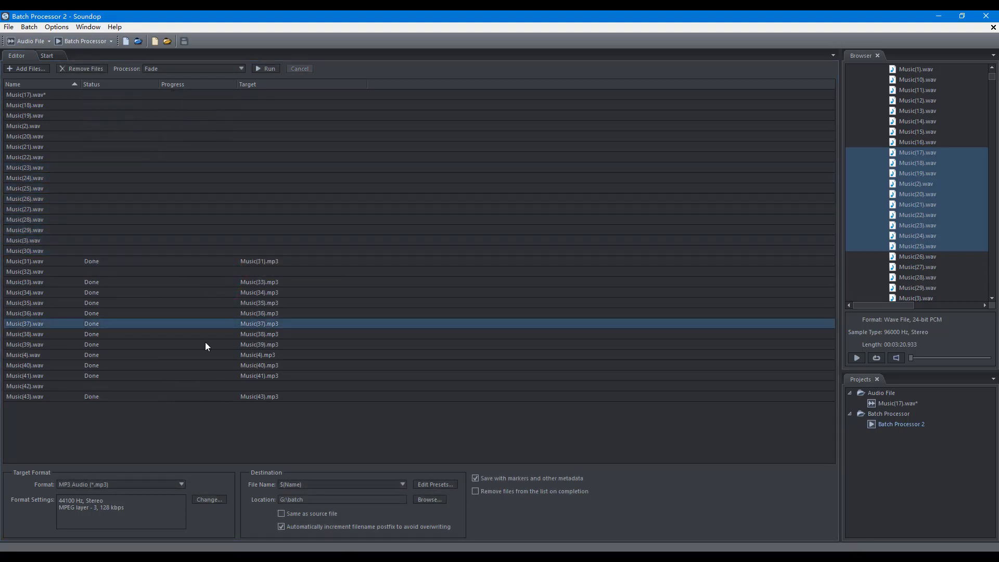
pyautogui.rightClick(249, 325)
pyautogui.click(300, 408)
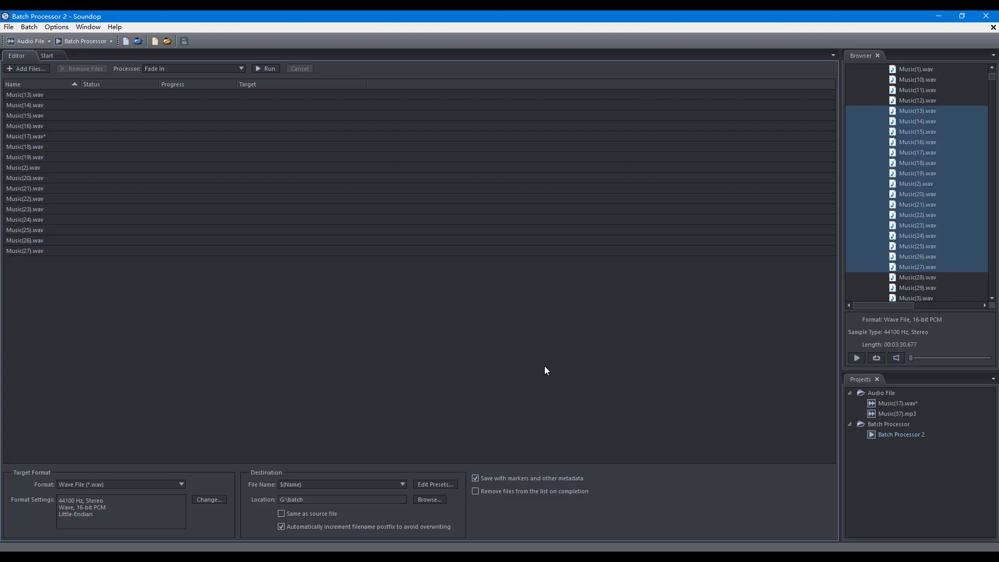
# Step: Enable removing files on completion and run the Fade In batch
pyautogui.click(476, 491)
pyautogui.click(269, 68)
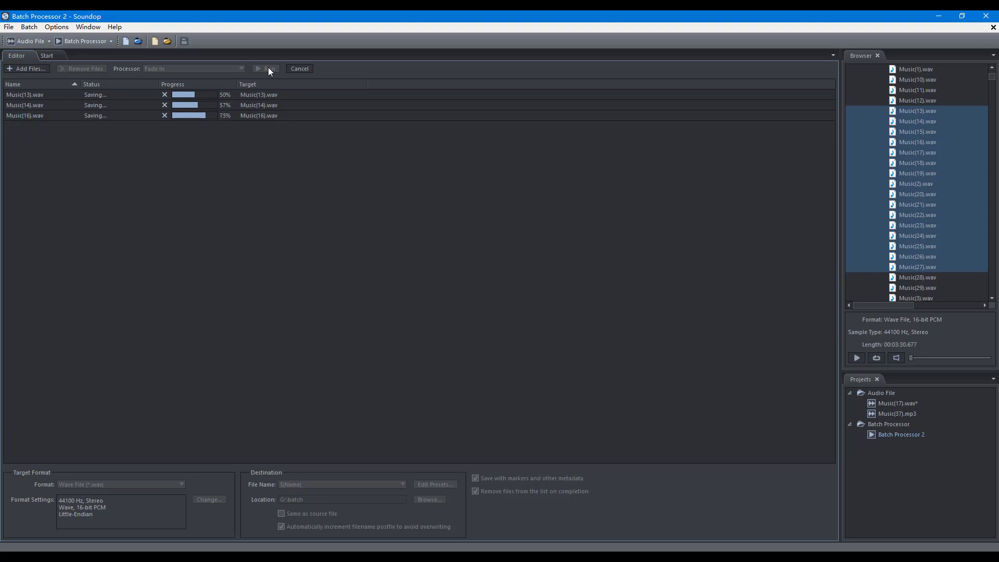
# Step: Drag Music(13)–(27).wav back into the list and rerun with F7
pyautogui.moveTo(917, 194); pyautogui.dragTo(343, 184)
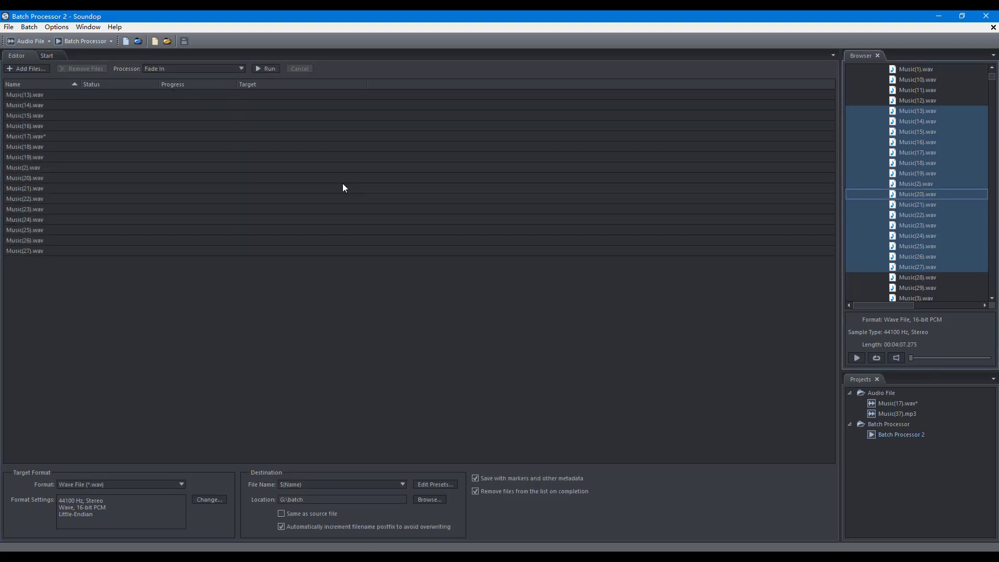
pyautogui.press('F7')
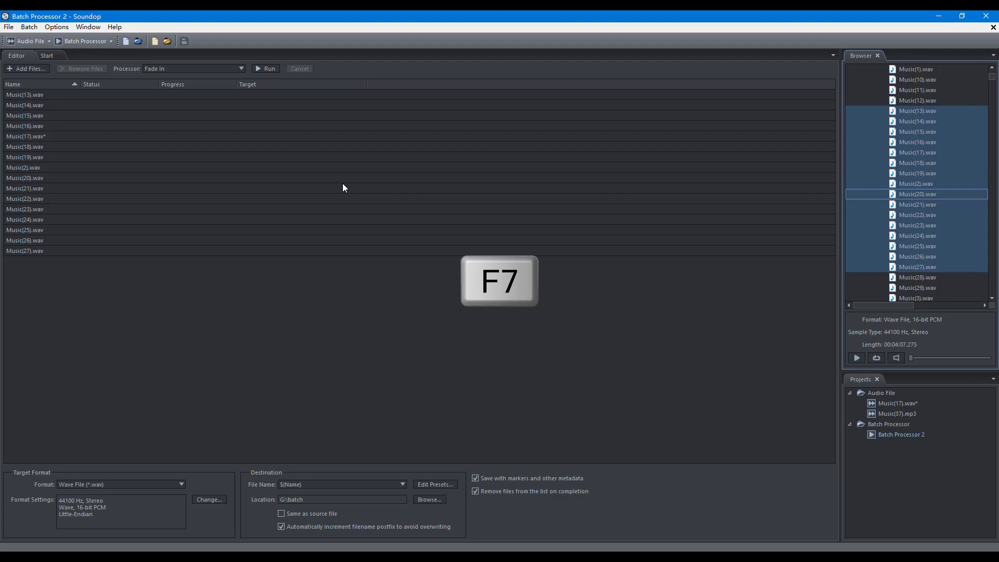